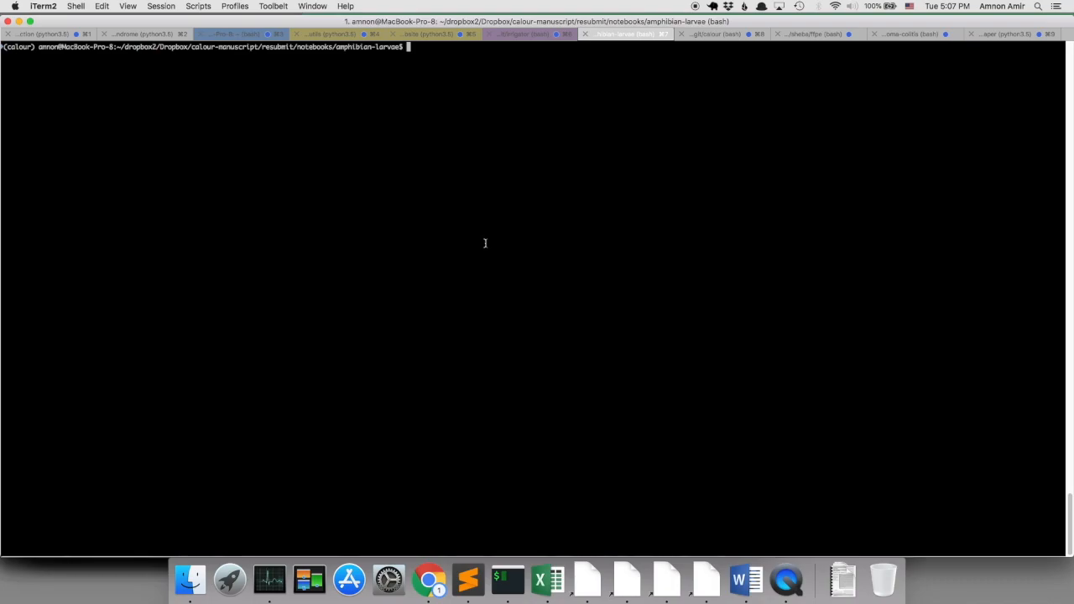
Launch ezcalour.py from the terminal and choose all.fixids.biom in the amphibian-larvae folder as the table file to load.
{"action": "type", "text": "ezcolour.py"}
{"action": "key", "text": "Return"}
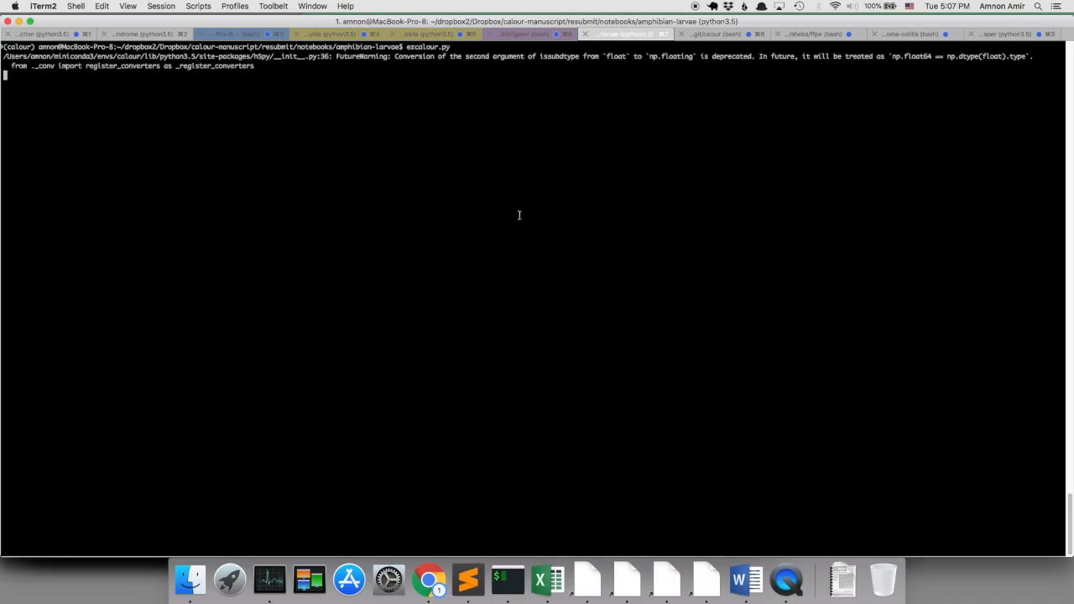
{"action": "left_click", "coordinate": [483, 163]}
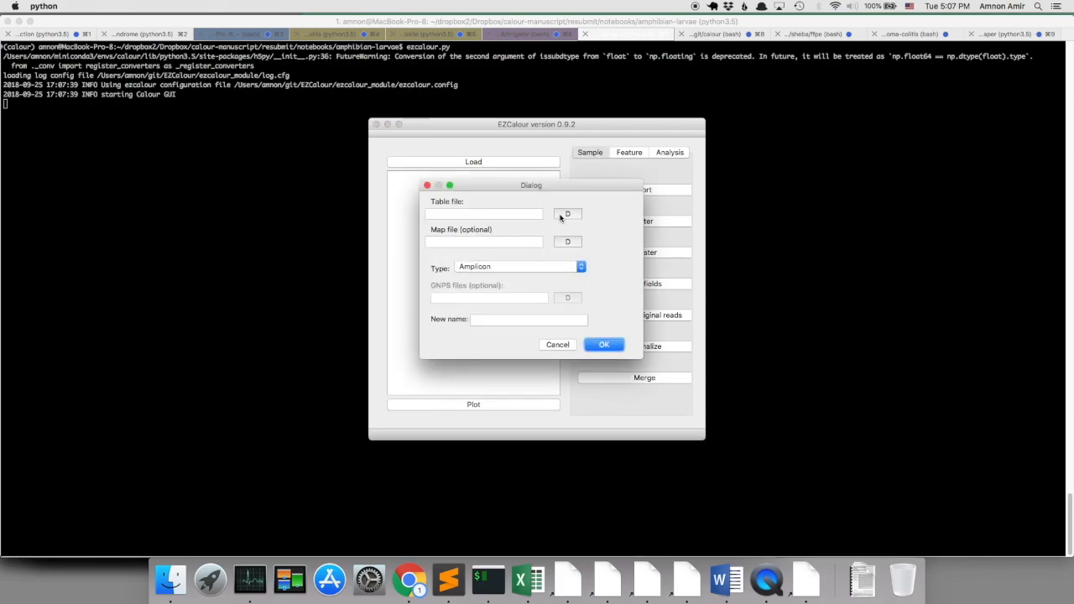
{"action": "left_click", "coordinate": [566, 215]}
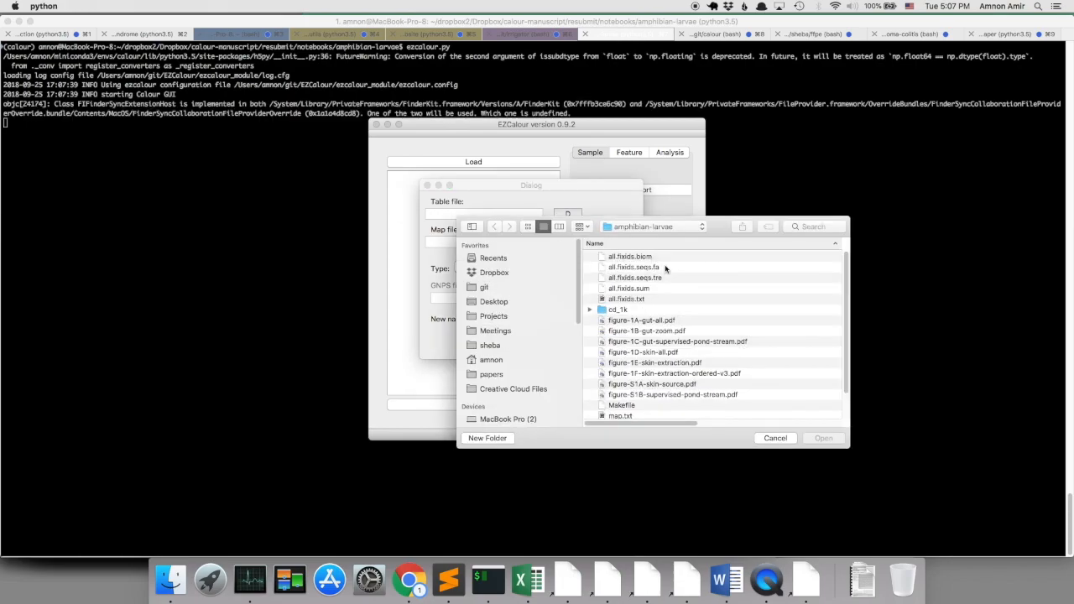
{"action": "left_click", "coordinate": [653, 257]}
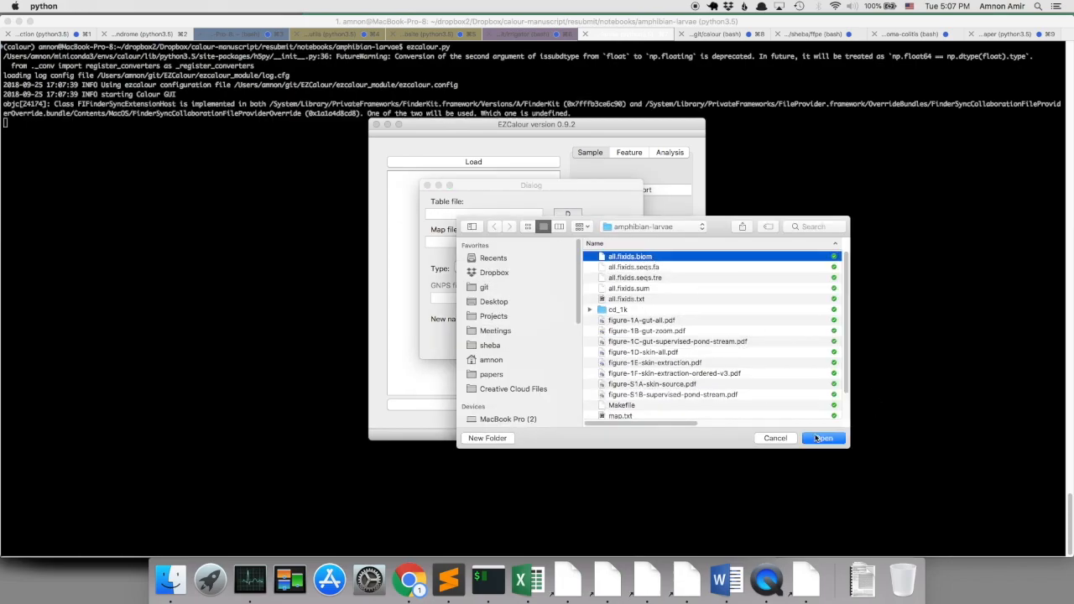
{"action": "key", "text": "Return"}
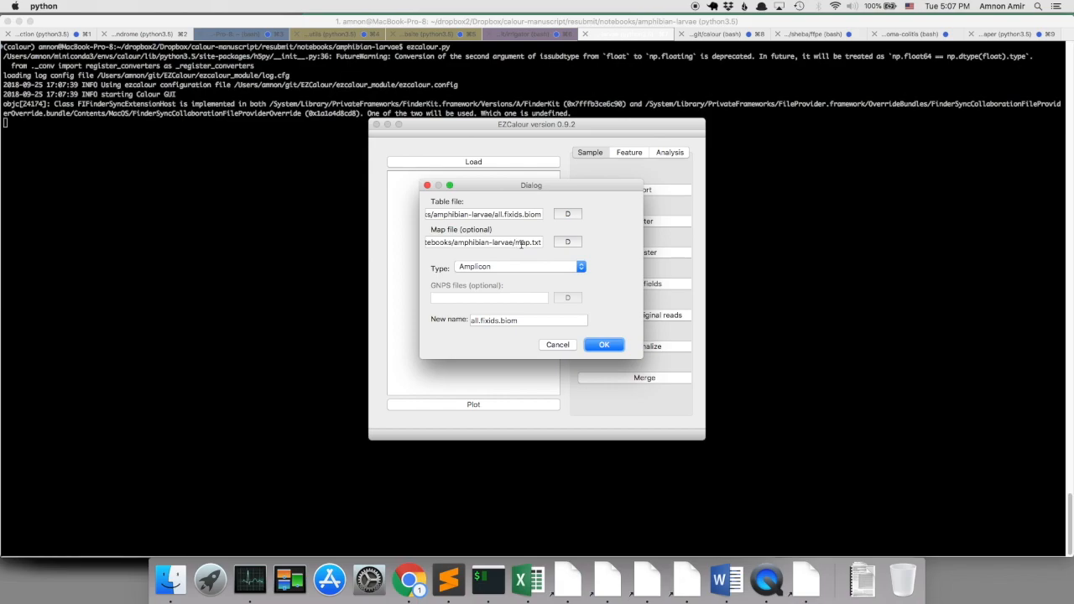
Name the new experiment amphibians and load it as Amplicon data with the map.txt file.
{"action": "triple_click", "coordinate": [523, 321]}
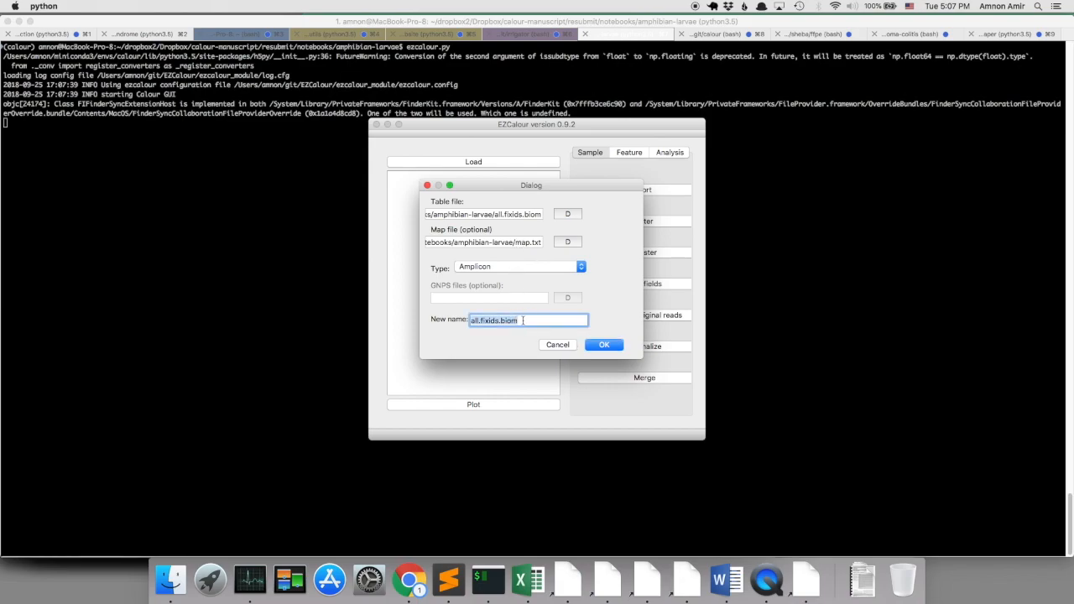
{"action": "type", "text": "amphibians"}
{"action": "left_click", "coordinate": [599, 346]}
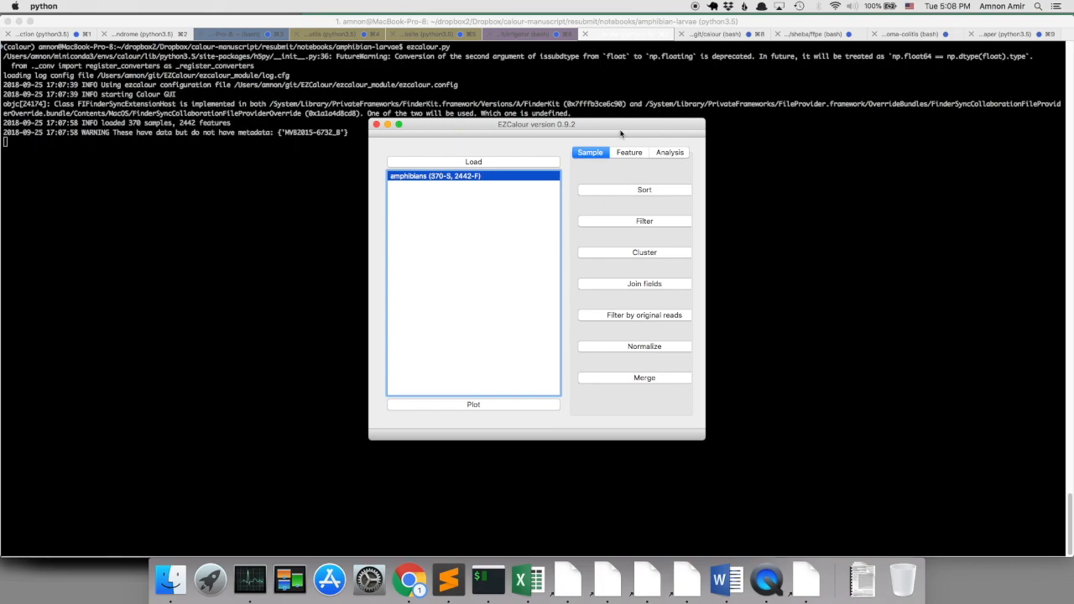
Filter the amphibians experiment's samples to those with the Study.ID value Transplant, leaving the new name blank.
{"action": "left_click", "coordinate": [637, 222]}
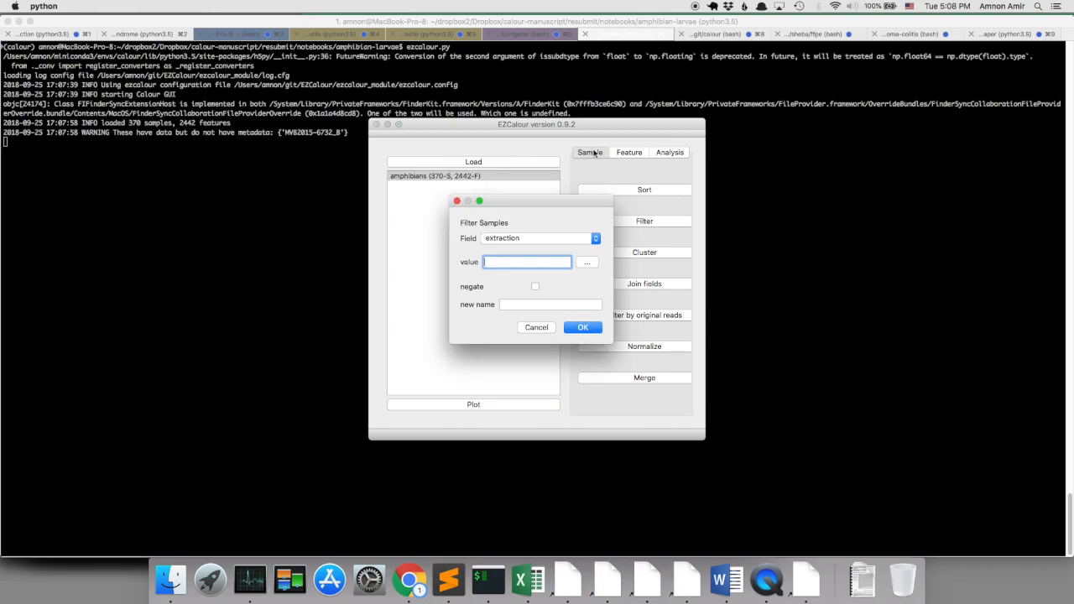
{"action": "left_click", "coordinate": [549, 238]}
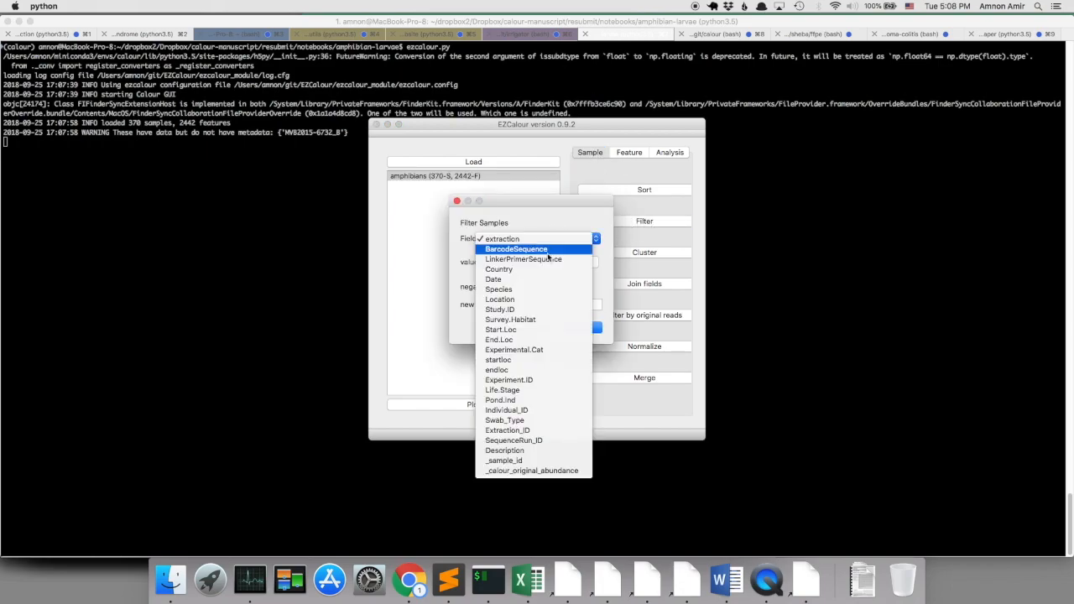
{"action": "left_click", "coordinate": [538, 313]}
{"action": "left_click", "coordinate": [588, 263]}
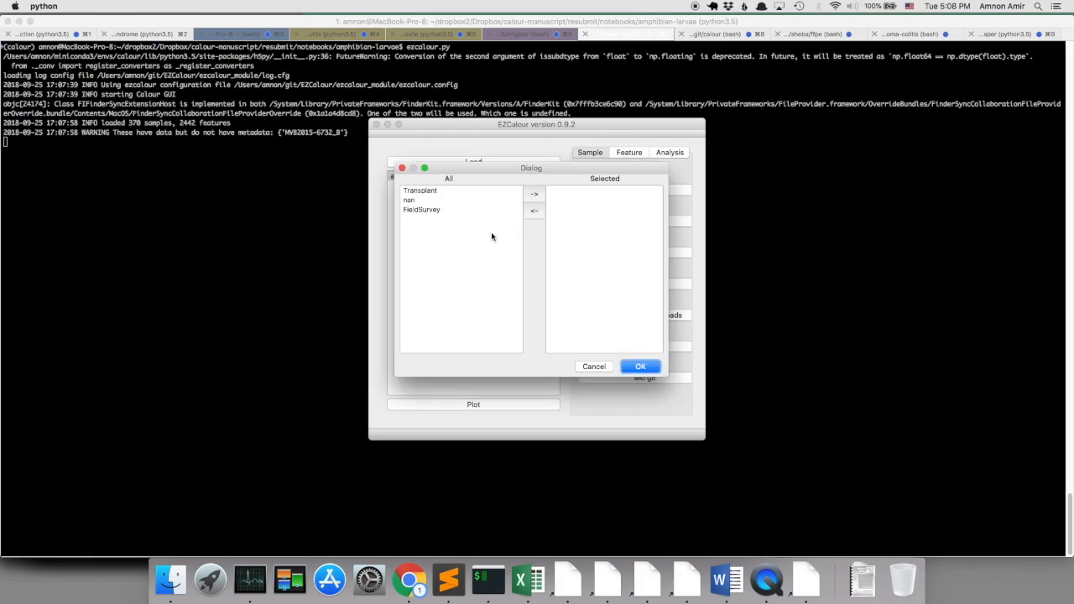
{"action": "left_click", "coordinate": [422, 191]}
{"action": "left_click", "coordinate": [535, 195]}
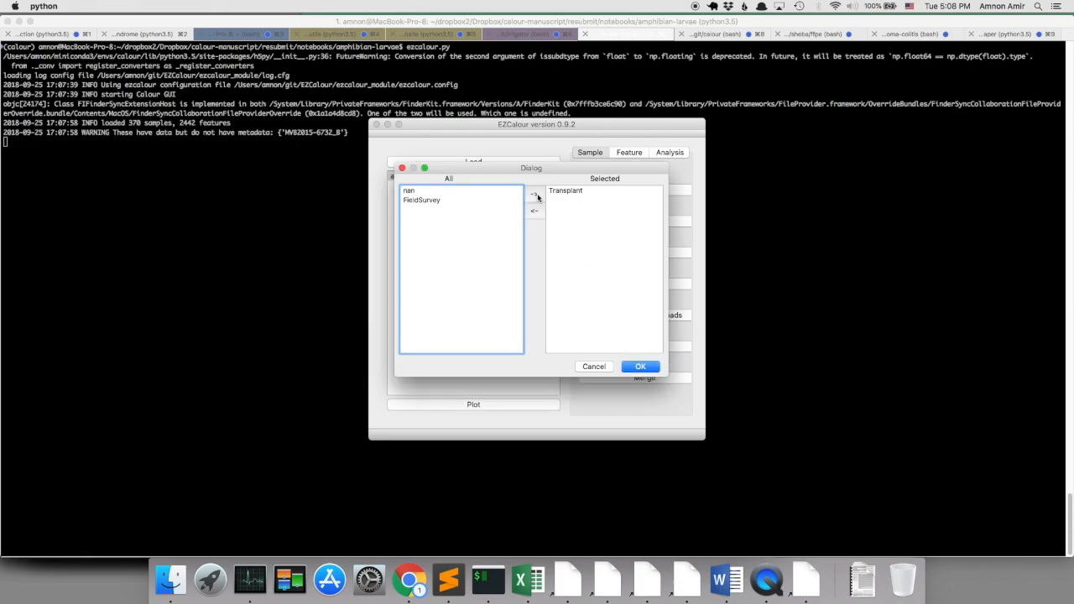
{"action": "left_click", "coordinate": [644, 365]}
{"action": "left_click", "coordinate": [548, 307]}
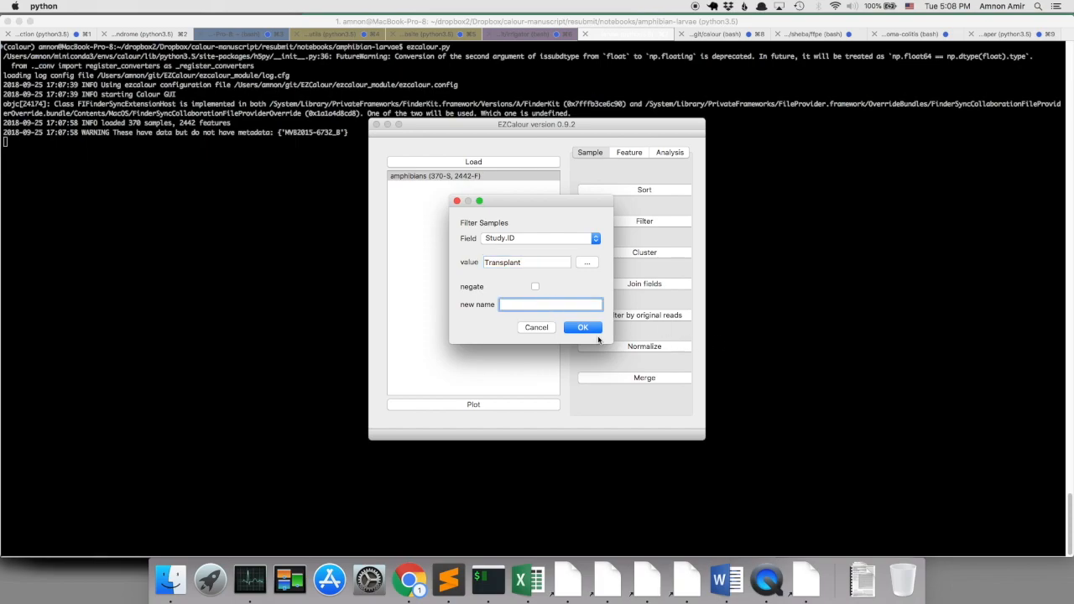
{"action": "left_click", "coordinate": [586, 330]}
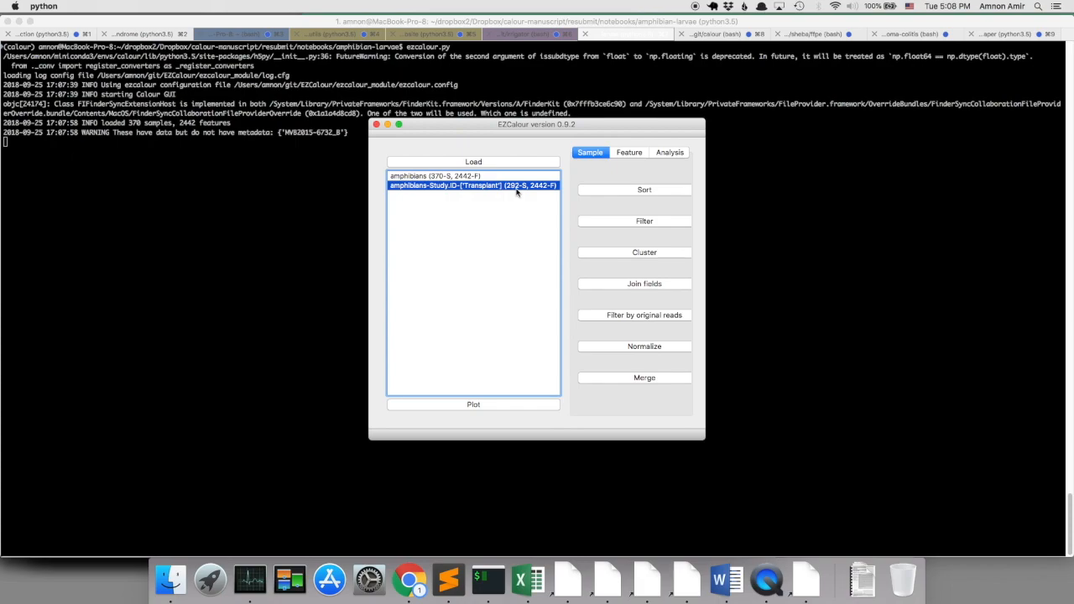
Filter the Transplant samples to the Swab_Type value Intestines and name the new experiment intestine.
{"action": "left_click", "coordinate": [611, 223]}
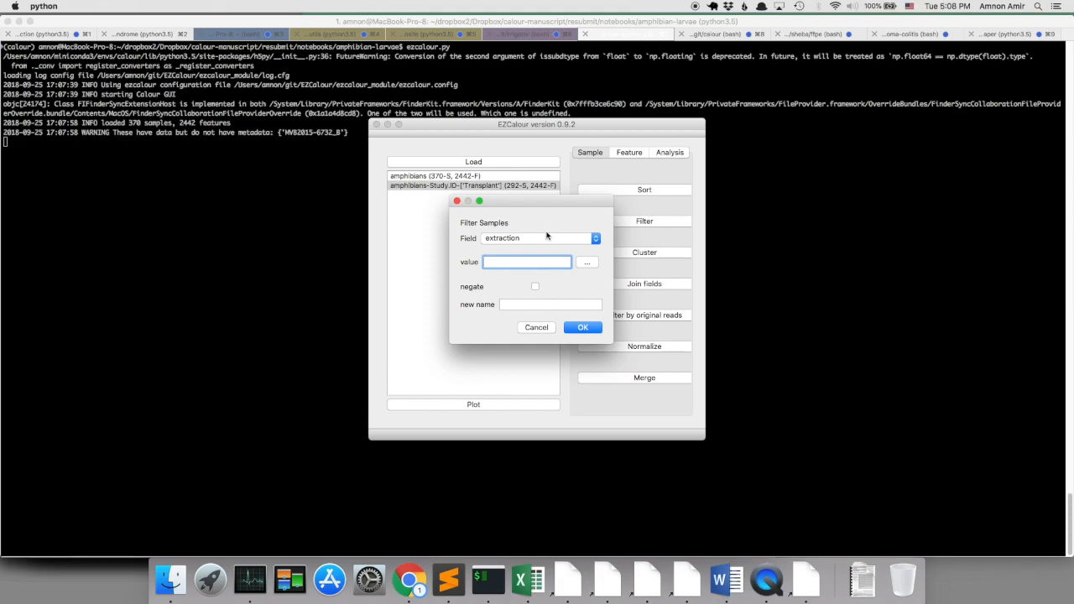
{"action": "left_click", "coordinate": [548, 241]}
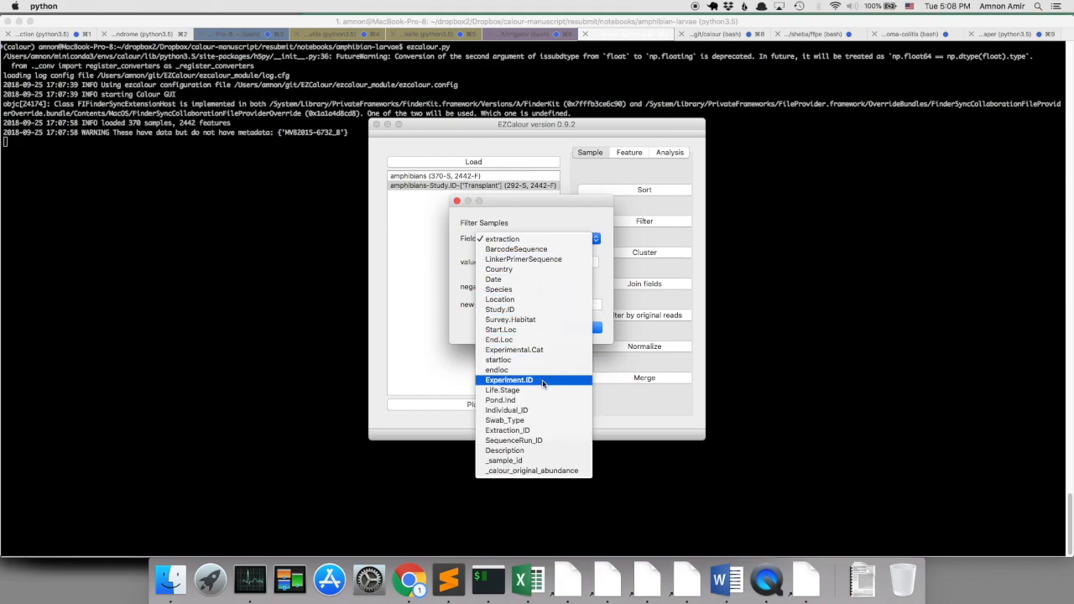
{"action": "left_click", "coordinate": [546, 419]}
{"action": "left_click", "coordinate": [588, 266]}
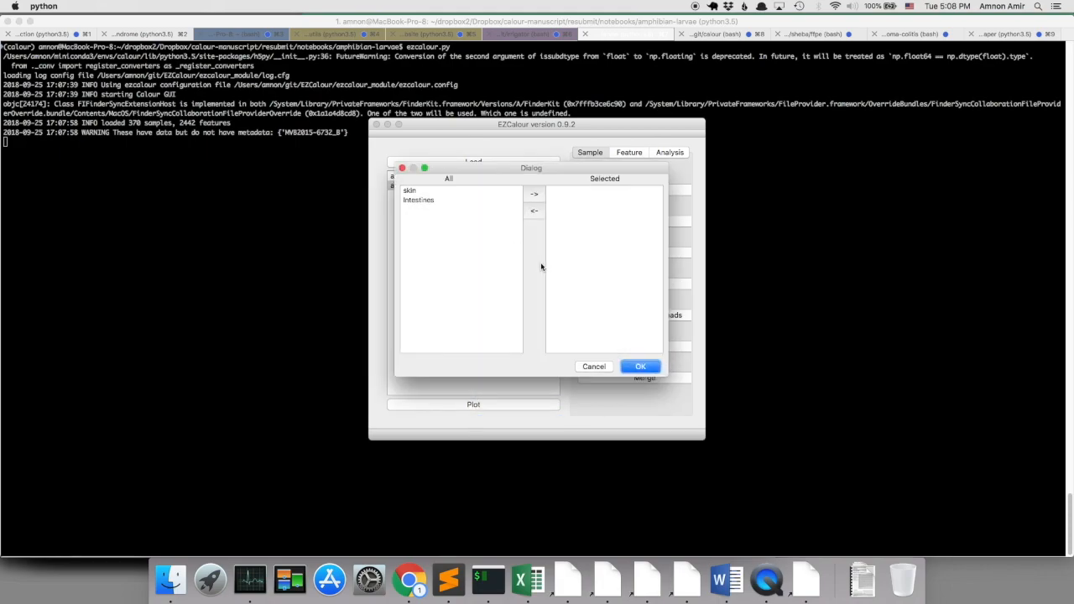
{"action": "left_click", "coordinate": [426, 202]}
{"action": "left_click", "coordinate": [534, 194]}
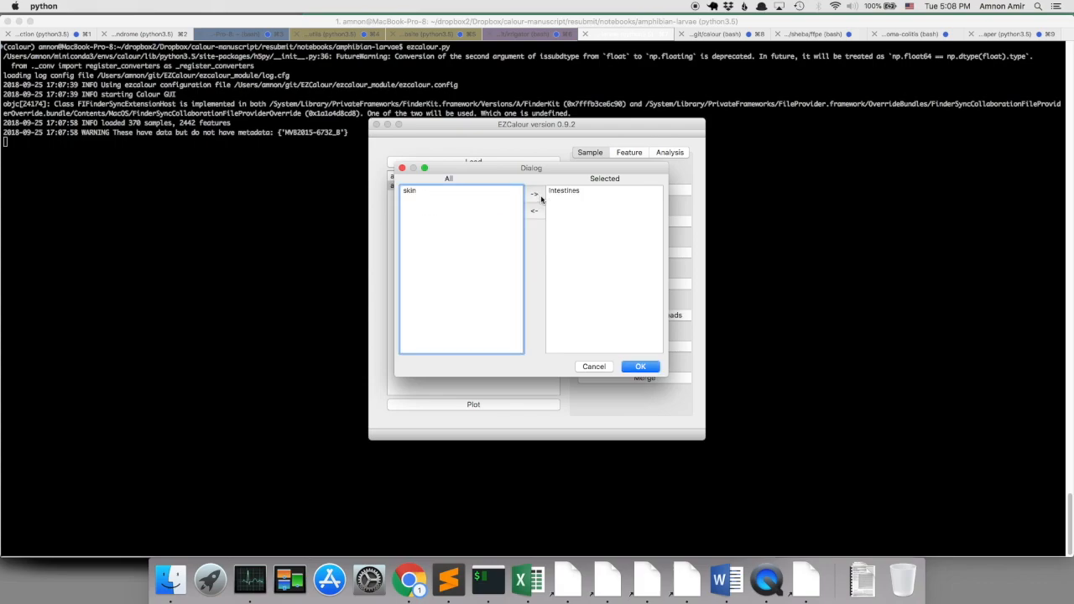
{"action": "left_click", "coordinate": [640, 367]}
{"action": "left_click", "coordinate": [522, 303]}
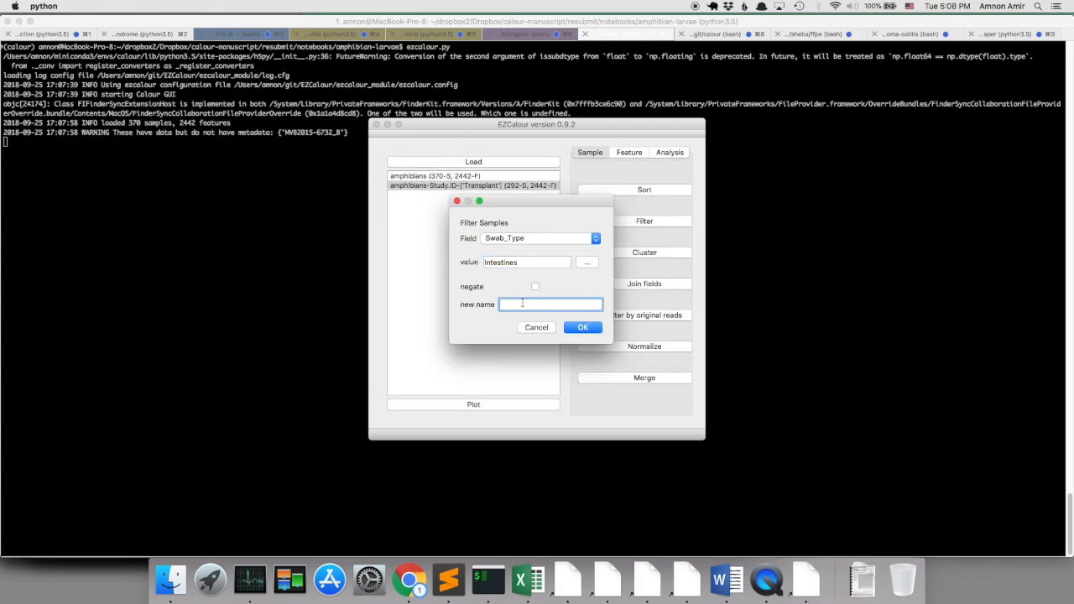
{"action": "type", "text": "intestine"}
{"action": "left_click", "coordinate": [582, 328]}
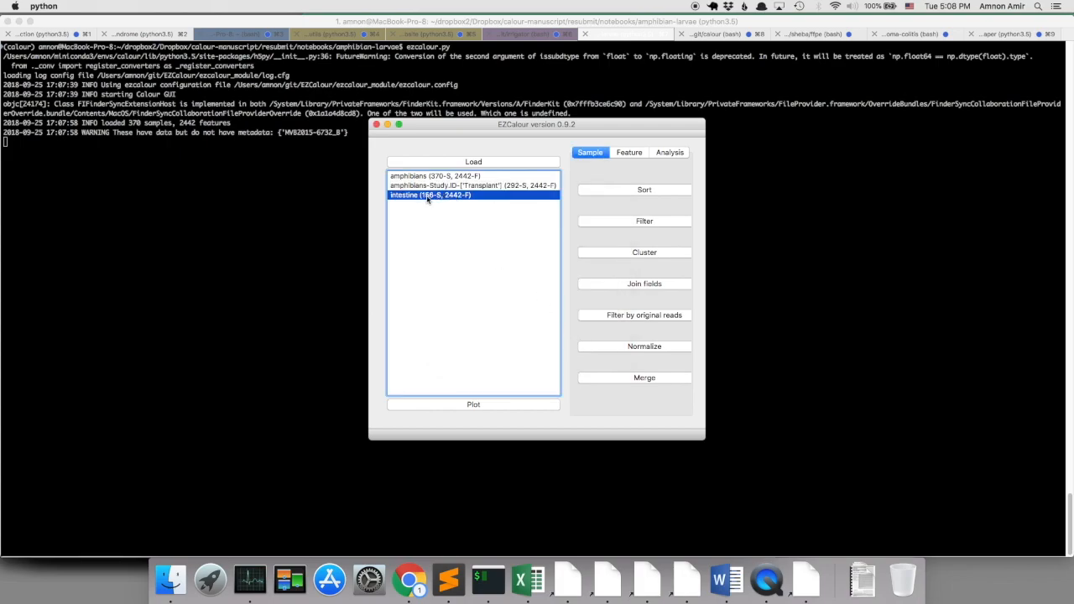
Cluster the features of the intestine experiment with a minimum of 10 reads.
{"action": "left_click", "coordinate": [625, 154]}
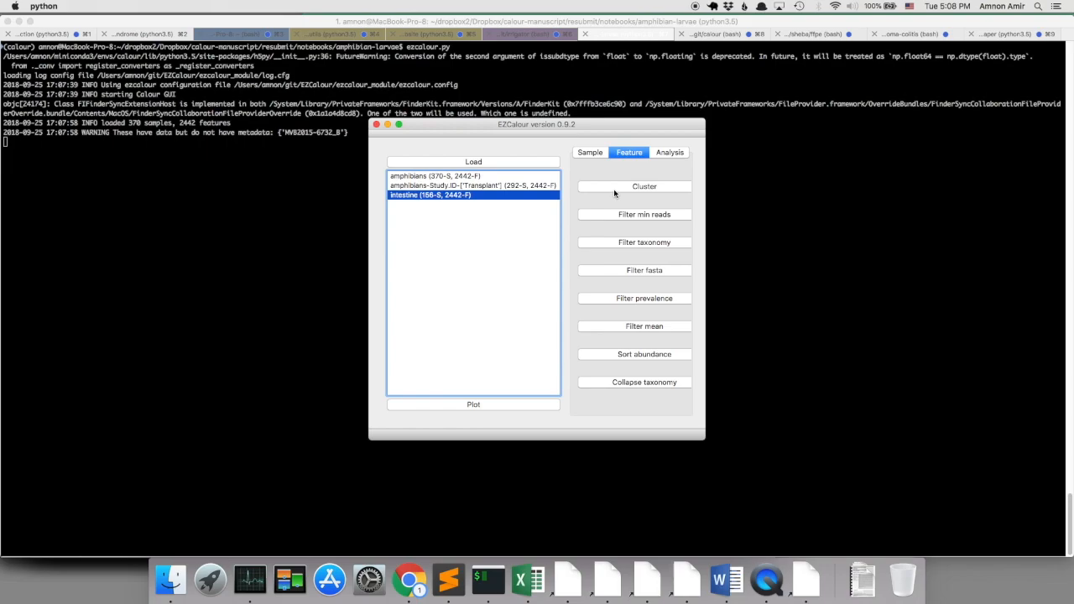
{"action": "left_click", "coordinate": [613, 189]}
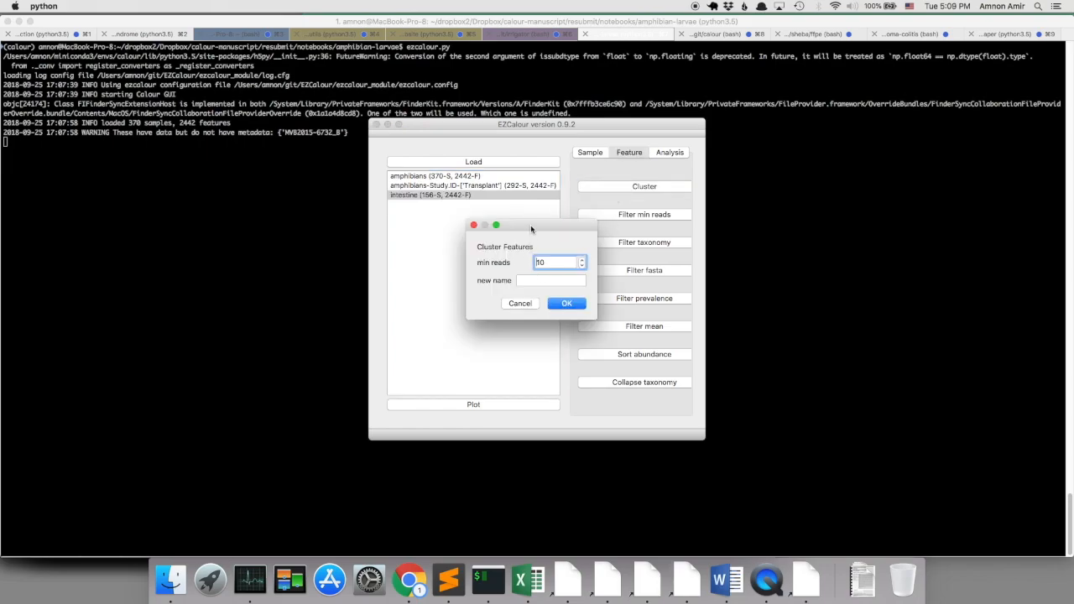
{"action": "left_click_drag", "start_coordinate": [530, 224], "coordinate": [527, 267]}
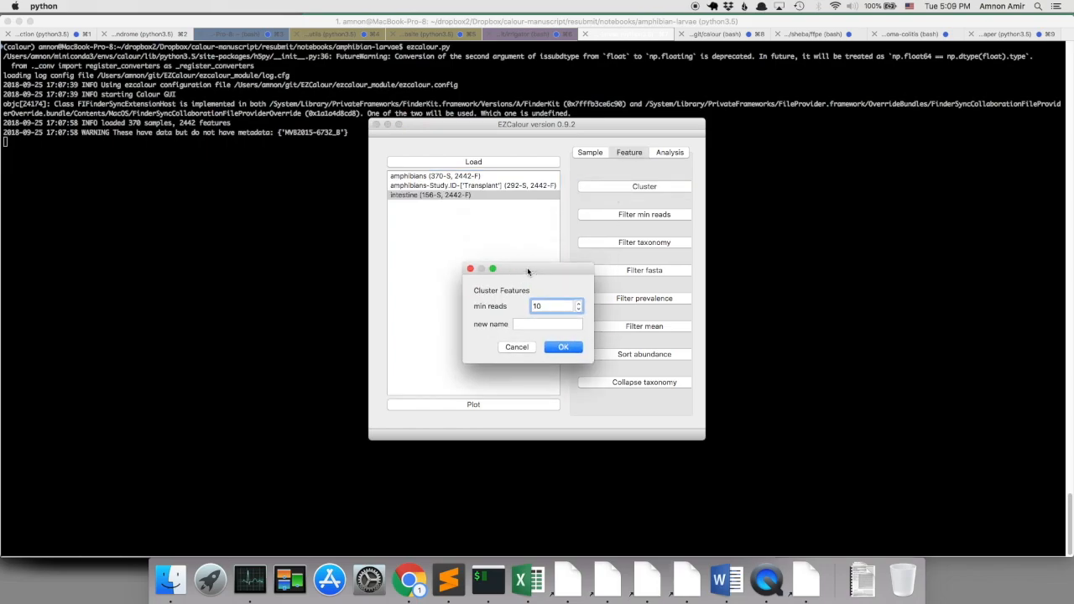
{"action": "left_click", "coordinate": [563, 347]}
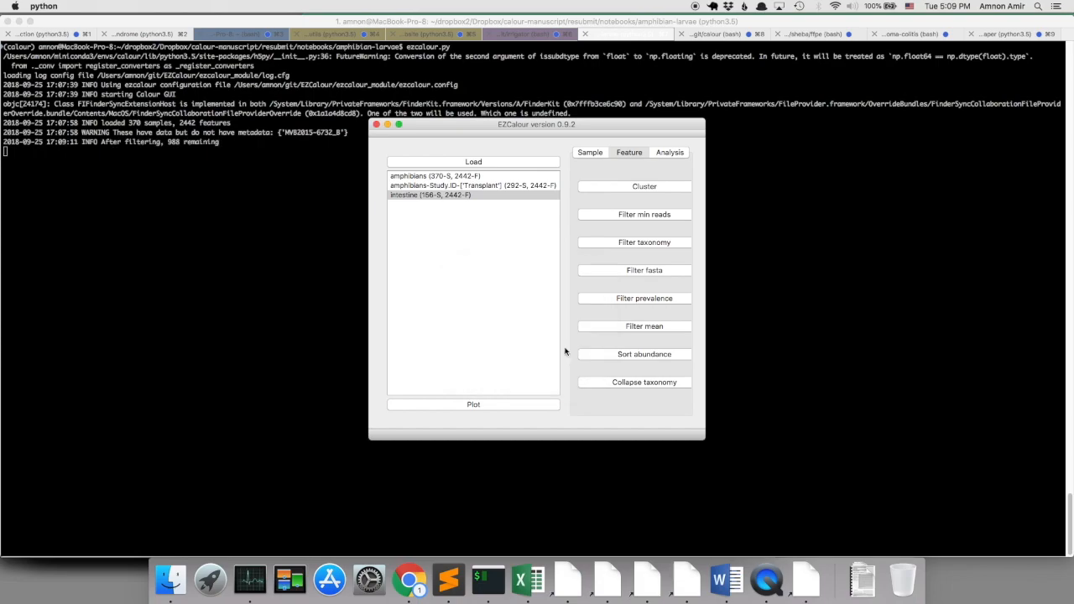
Plot the clustered intestine experiment as a heatmap sorted by Experimental.Cat, with dbBact enabled.
{"action": "left_click", "coordinate": [509, 408]}
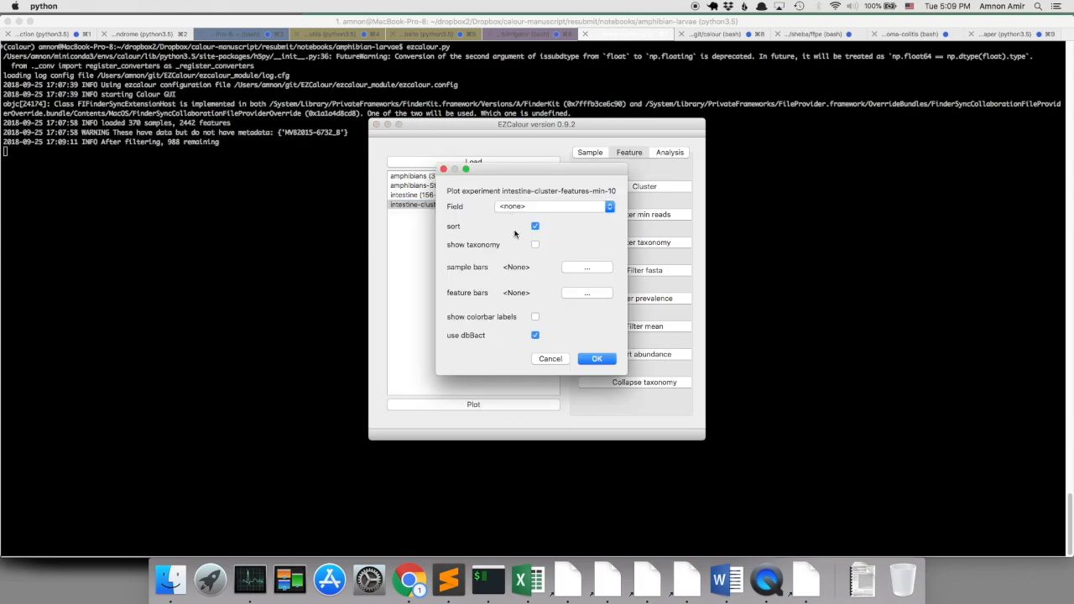
{"action": "left_click", "coordinate": [566, 207]}
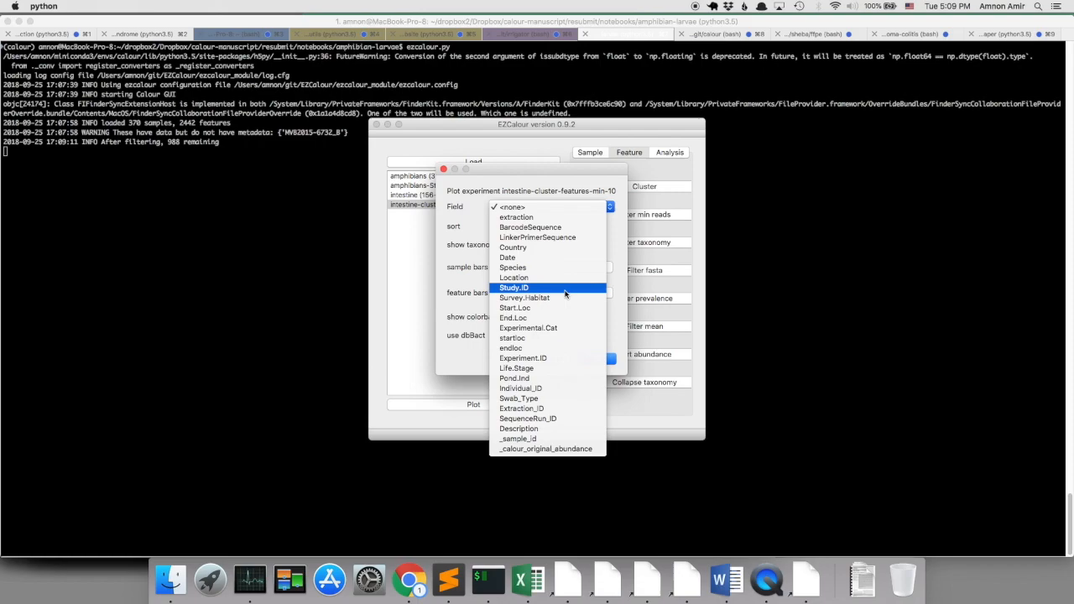
{"action": "left_click", "coordinate": [573, 328]}
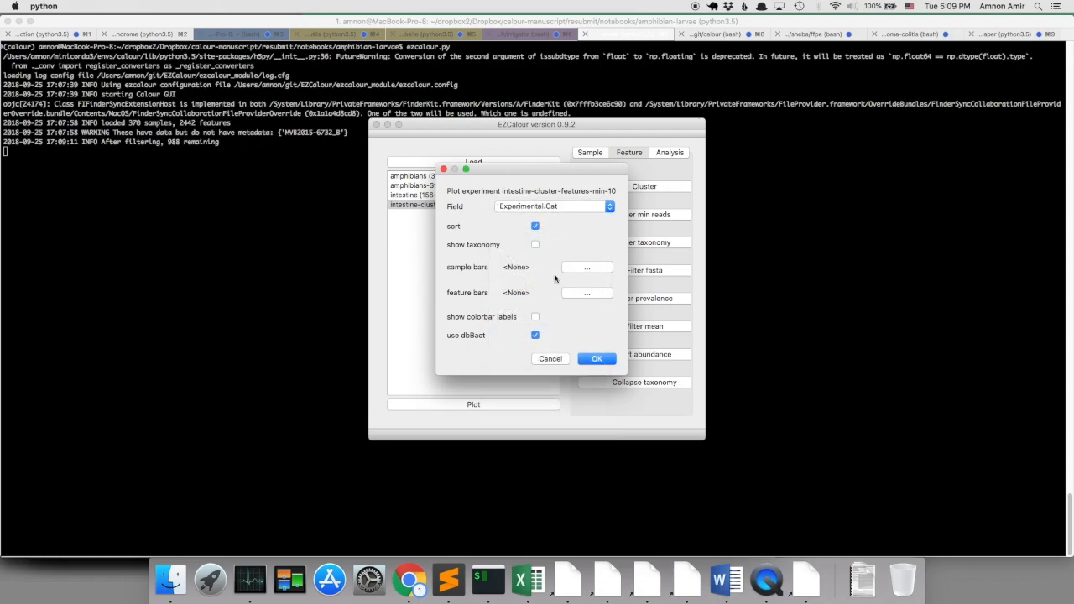
{"action": "left_click", "coordinate": [609, 359]}
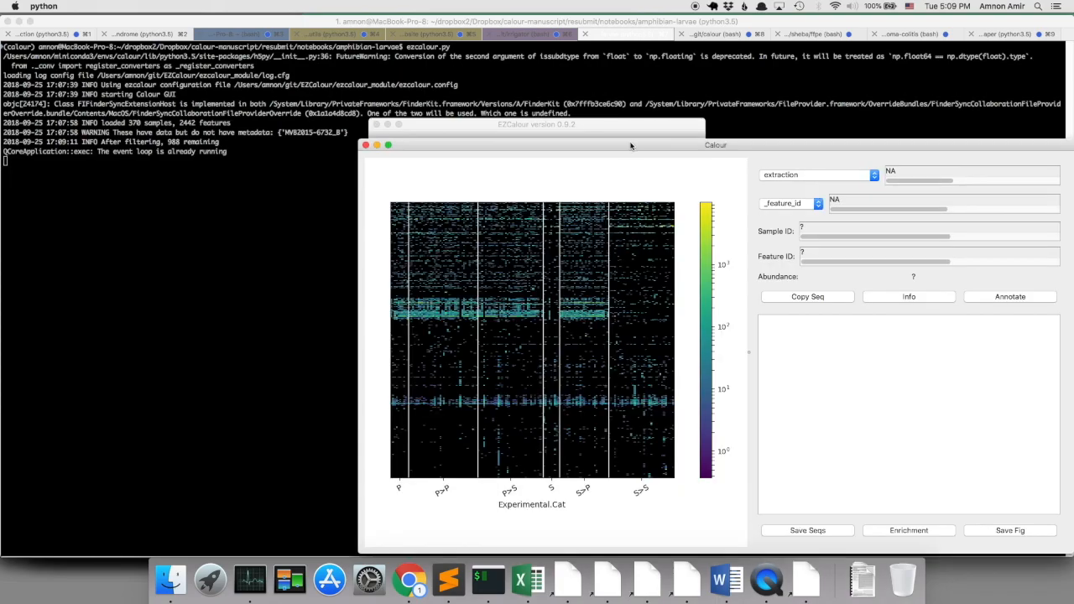
{"action": "left_click_drag", "start_coordinate": [631, 145], "coordinate": [401, 66]}
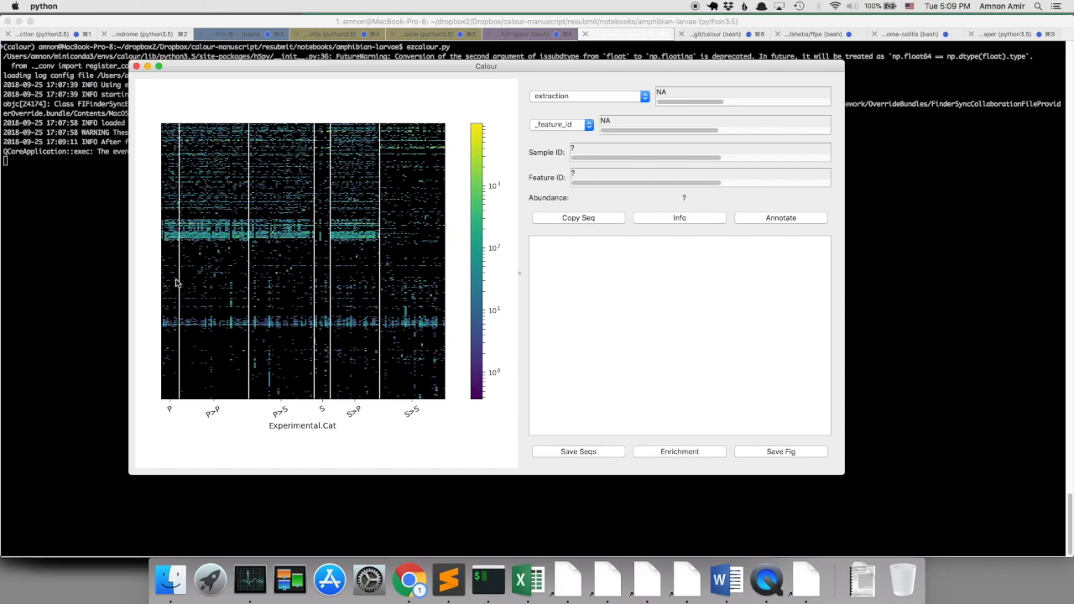
Inspect the dbBact annotations of a feature in the P>P and S>S groups, examine the surrounding feature band closely, and close the heatmap.
{"action": "left_click", "coordinate": [201, 239]}
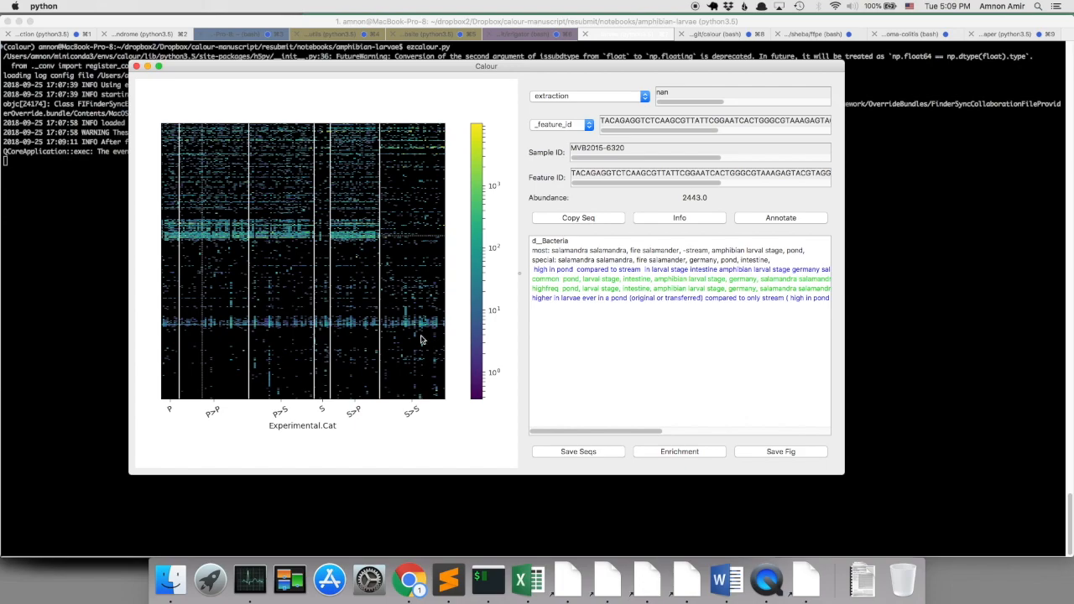
{"action": "left_click", "coordinate": [400, 234]}
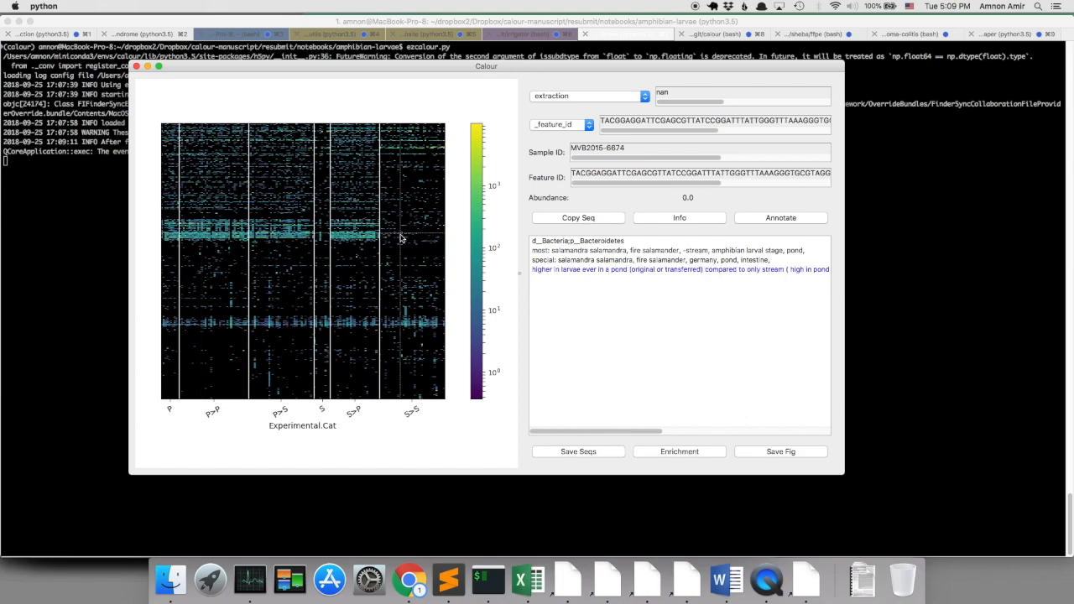
{"action": "key", "text": "shift+Up"}
{"action": "key", "text": "shift+Up"}
{"action": "key", "text": "Up"}
{"action": "key", "text": "Up"}
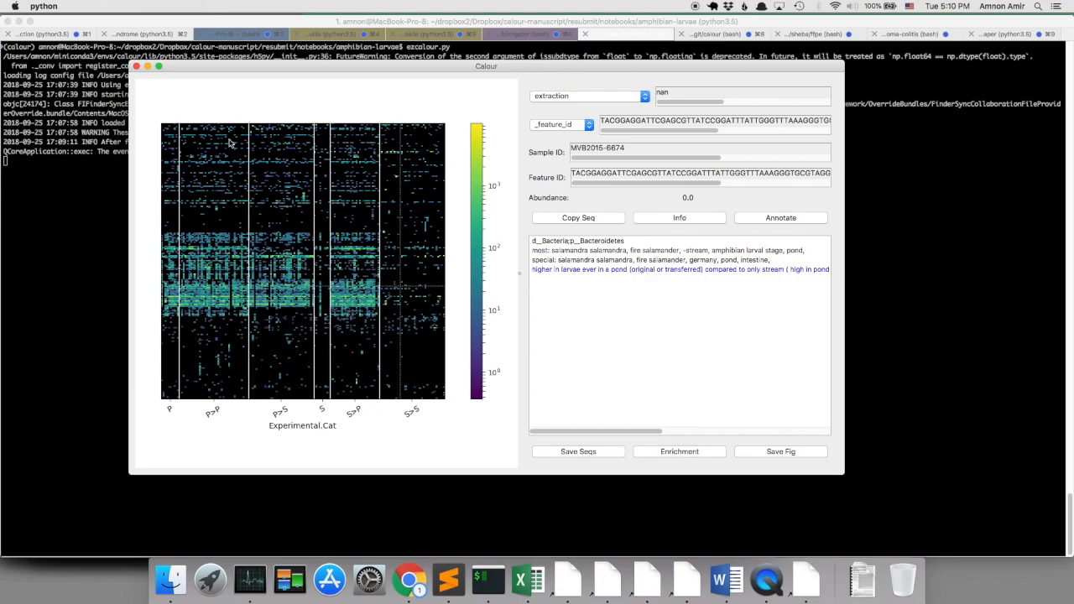
{"action": "left_click", "coordinate": [136, 65]}
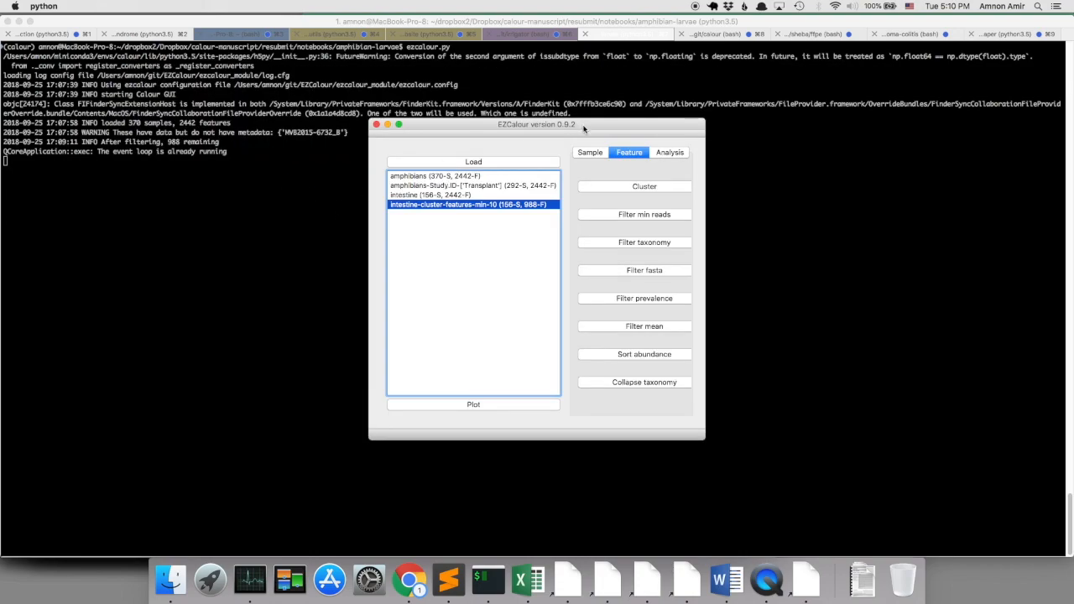
Start a differential abundance analysis of the clustered intestine experiment on Experimental.Cat, with P and P>P as value group 1.
{"action": "left_click", "coordinate": [661, 151]}
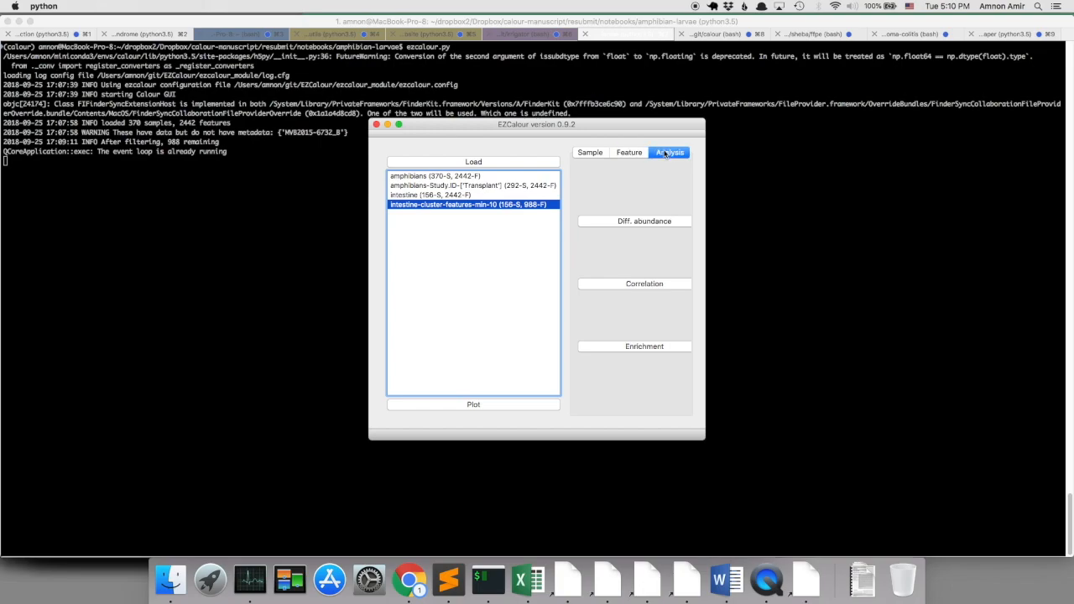
{"action": "left_click", "coordinate": [619, 223]}
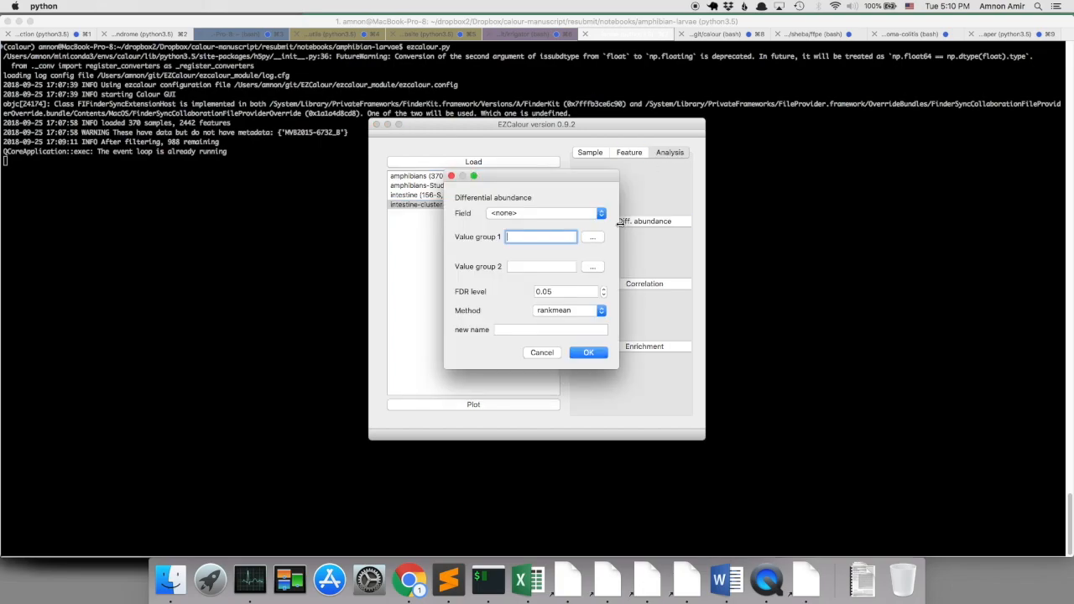
{"action": "left_click", "coordinate": [571, 214]}
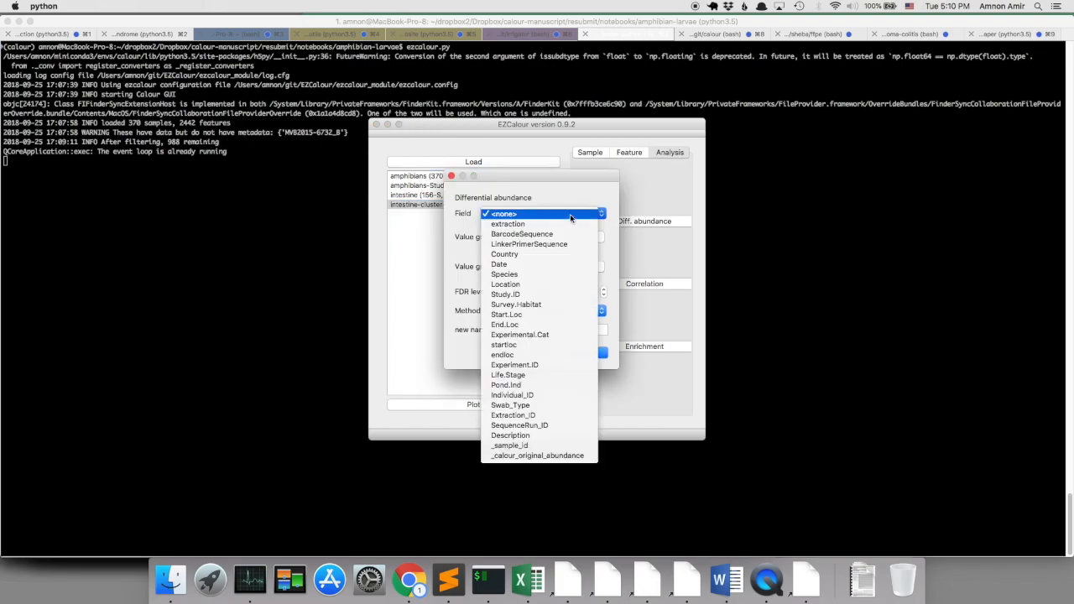
{"action": "left_click", "coordinate": [552, 337]}
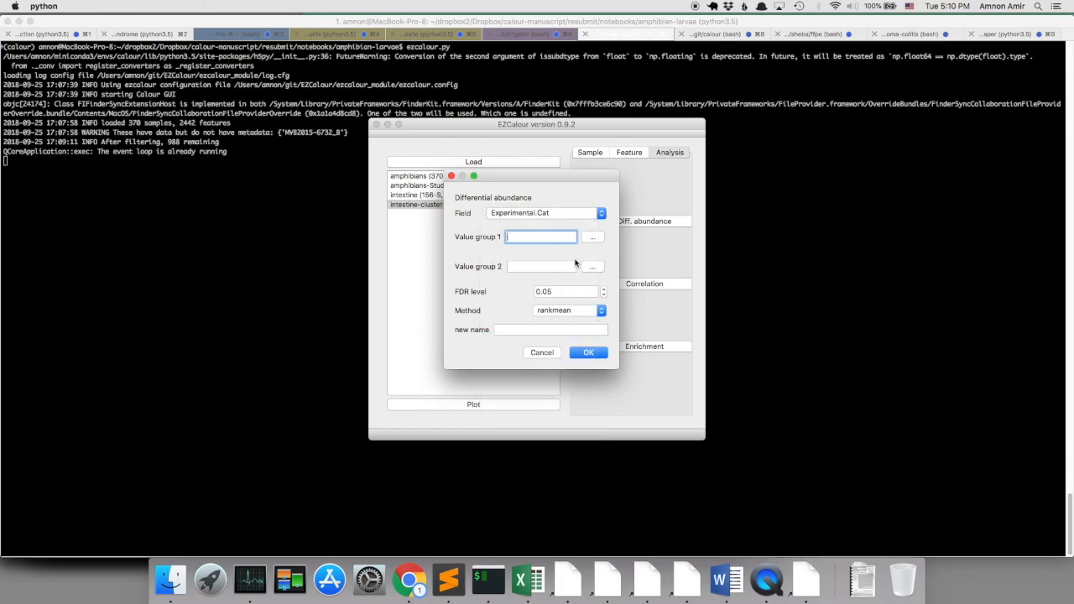
{"action": "left_click", "coordinate": [595, 241]}
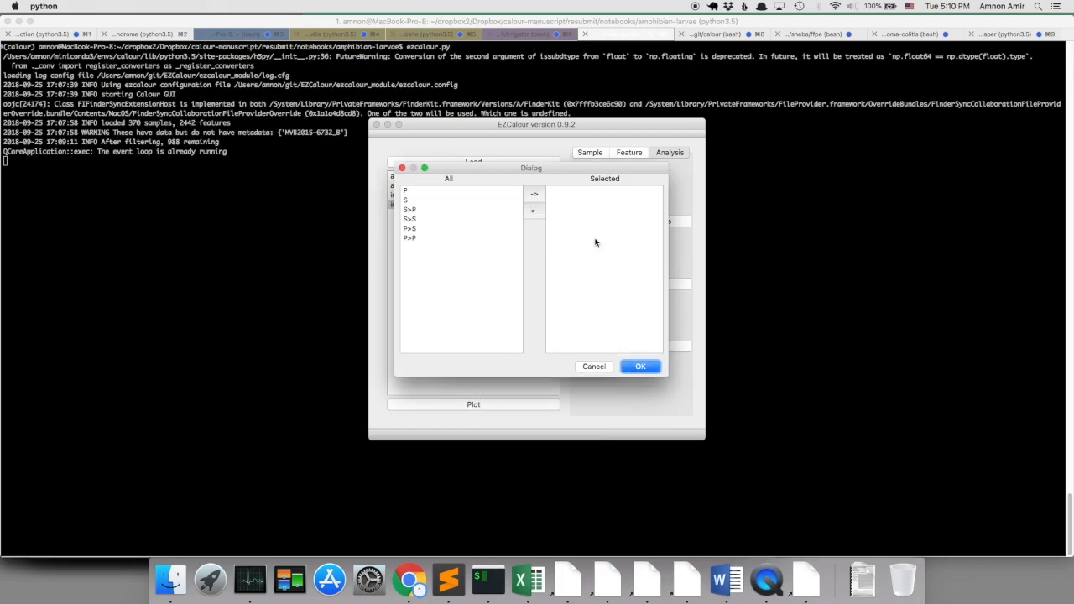
{"action": "left_click", "coordinate": [410, 192]}
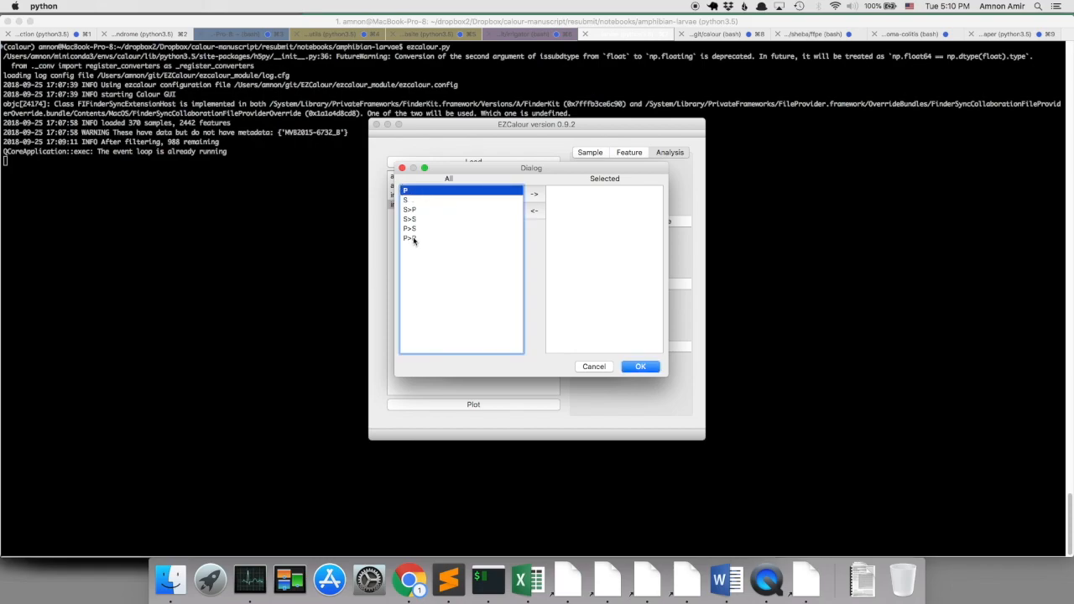
{"action": "left_click", "coordinate": [414, 239], "text": "super"}
{"action": "left_click", "coordinate": [536, 196]}
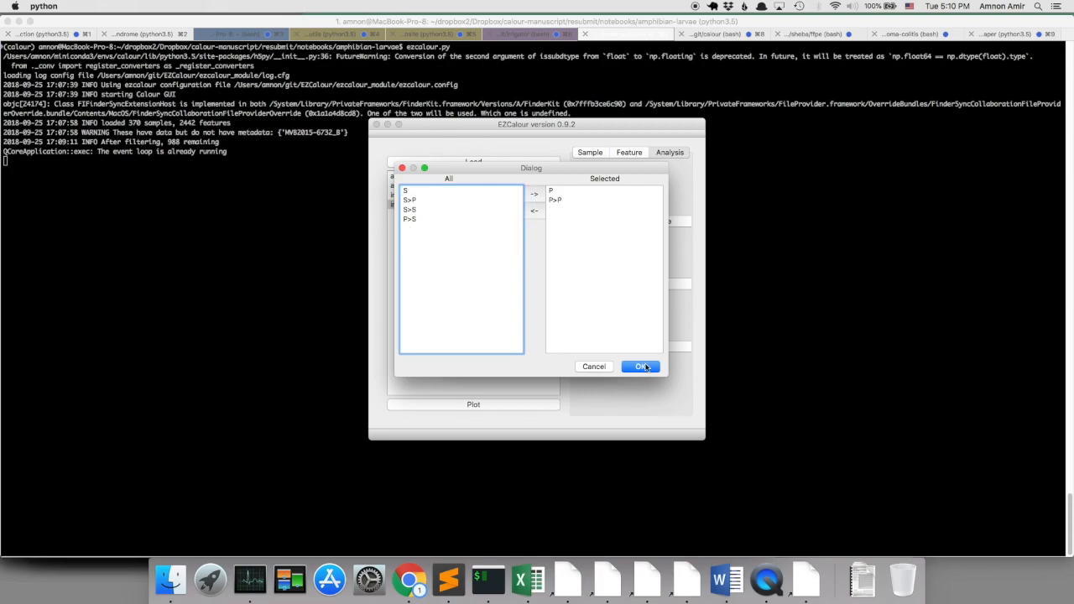
{"action": "left_click", "coordinate": [642, 367]}
Set value group 2 to S and S>S, set the FDR level to 0.1, and run the analysis with the rankmean method.
{"action": "left_click", "coordinate": [592, 267]}
{"action": "left_click", "coordinate": [408, 199]}
{"action": "left_click", "coordinate": [420, 220], "text": "super"}
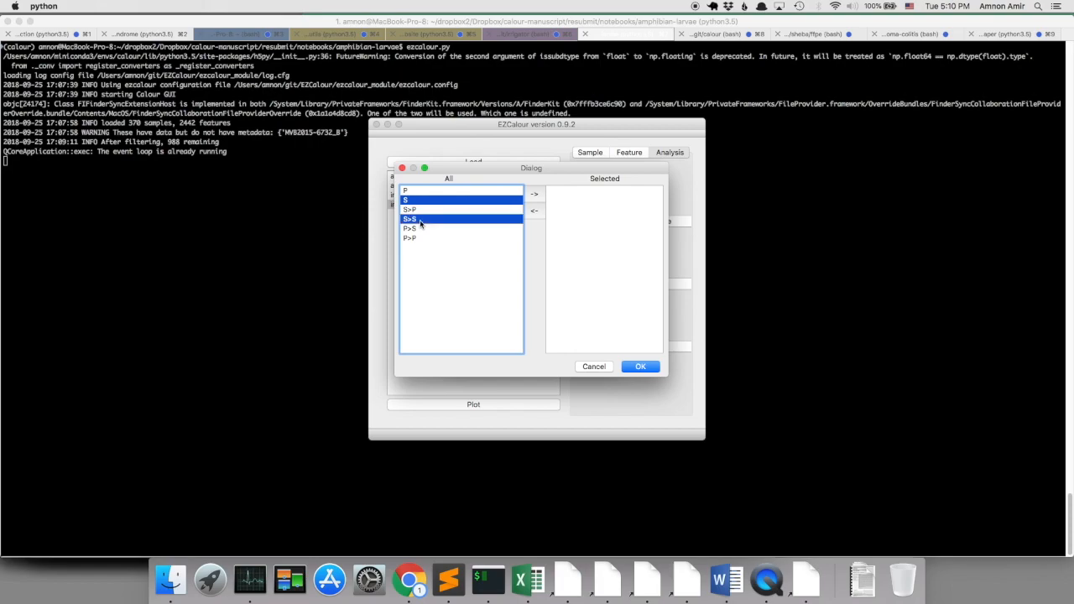
{"action": "left_click", "coordinate": [537, 195]}
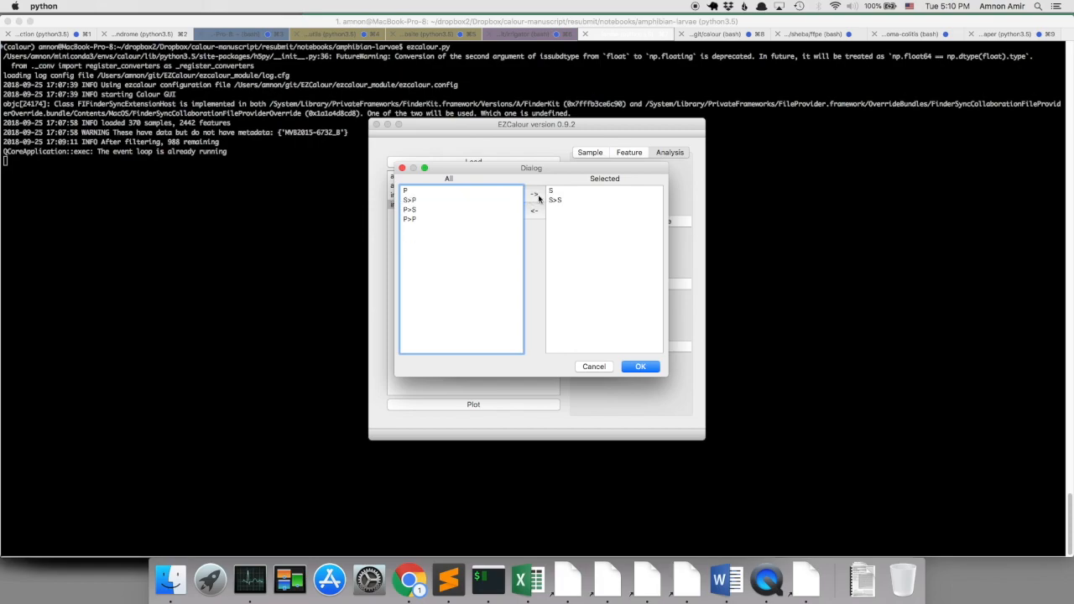
{"action": "left_click", "coordinate": [638, 369]}
{"action": "left_click_drag", "start_coordinate": [543, 291], "coordinate": [555, 291]}
{"action": "type", "text": "1"}
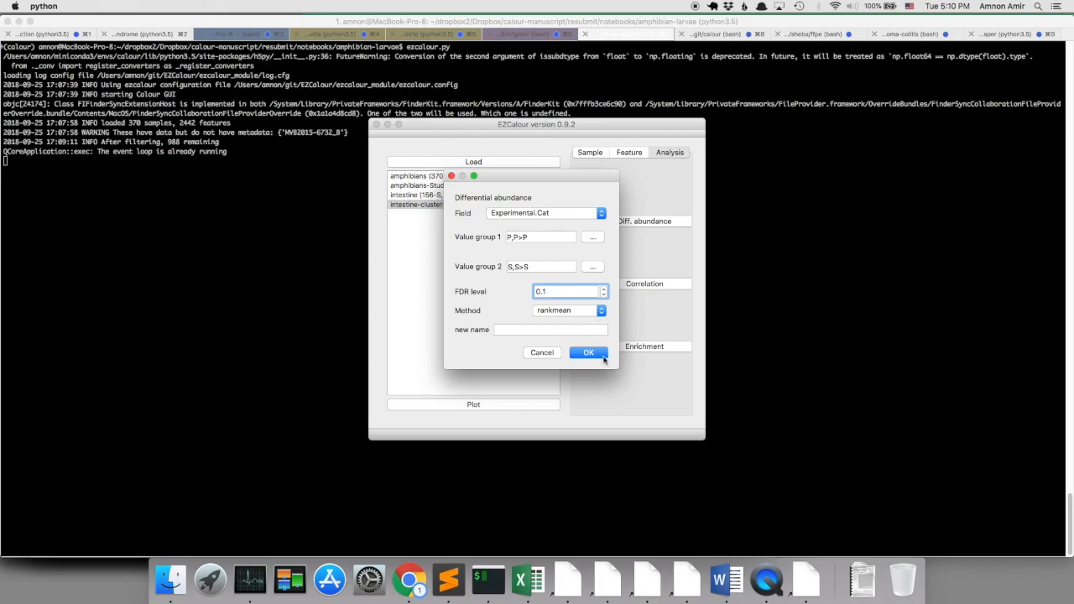
{"action": "left_click", "coordinate": [589, 352]}
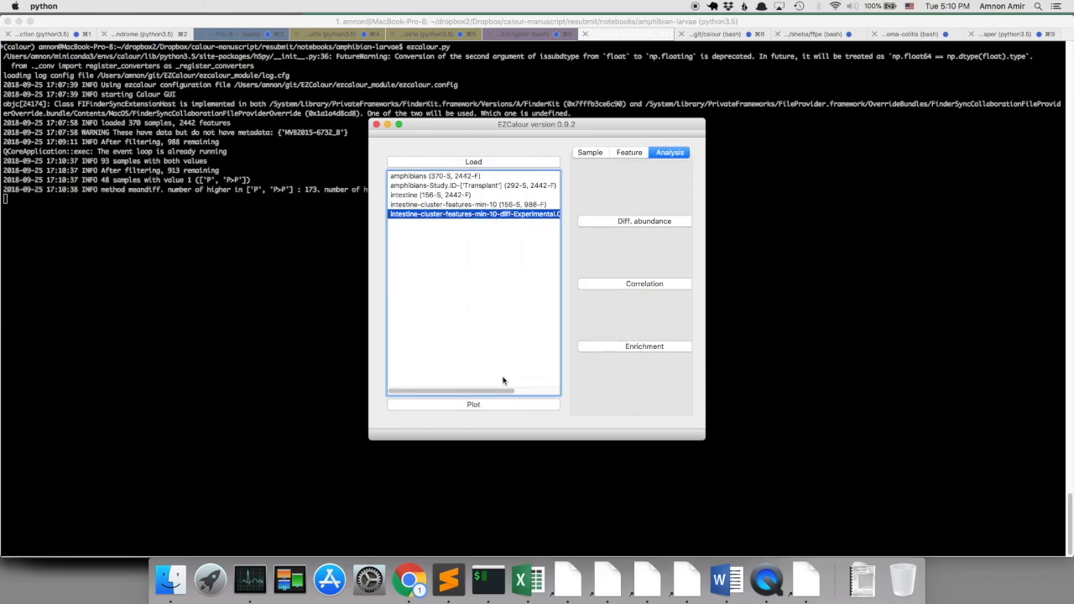
Plot the intestine differential abundance experiment as a heatmap sorted by Experimental.Cat, with dbBact enabled.
{"action": "left_click_drag", "start_coordinate": [472, 388], "coordinate": [440, 412]}
{"action": "left_click", "coordinate": [439, 408]}
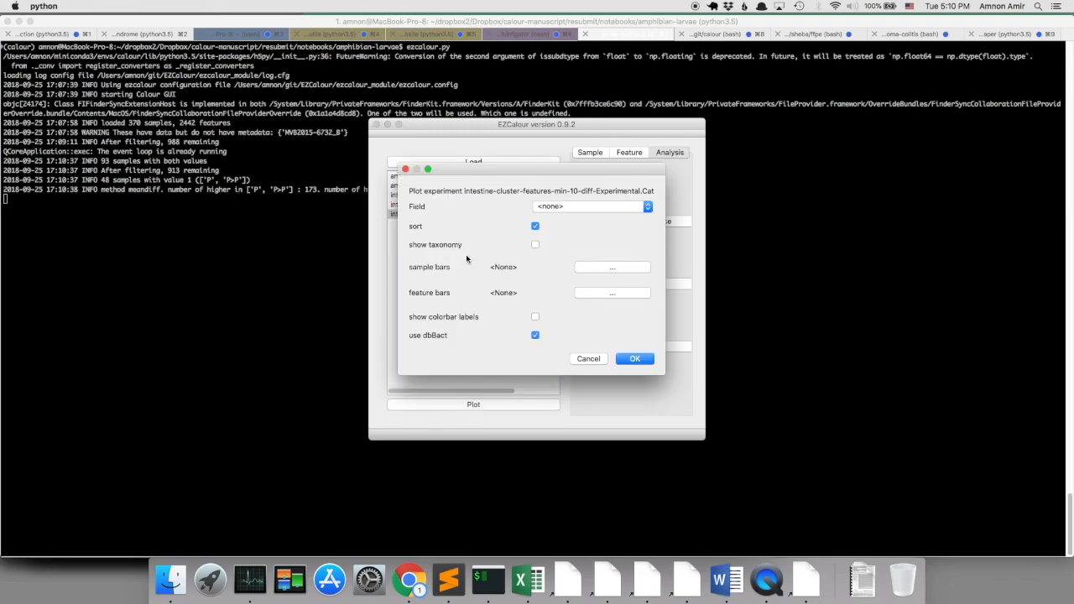
{"action": "left_click", "coordinate": [585, 207]}
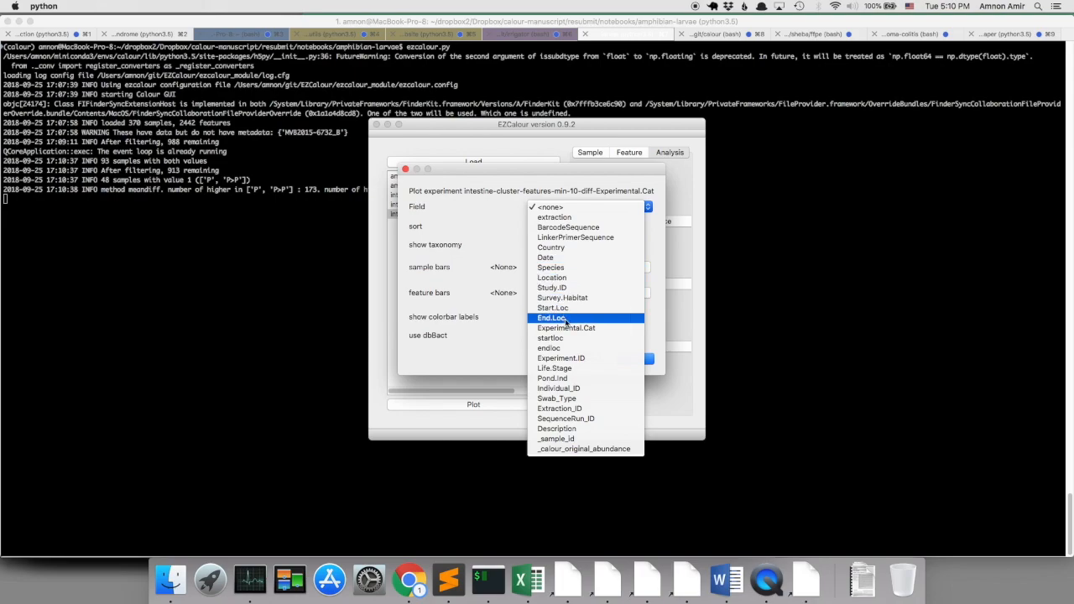
{"action": "left_click", "coordinate": [571, 329]}
{"action": "left_click", "coordinate": [635, 363]}
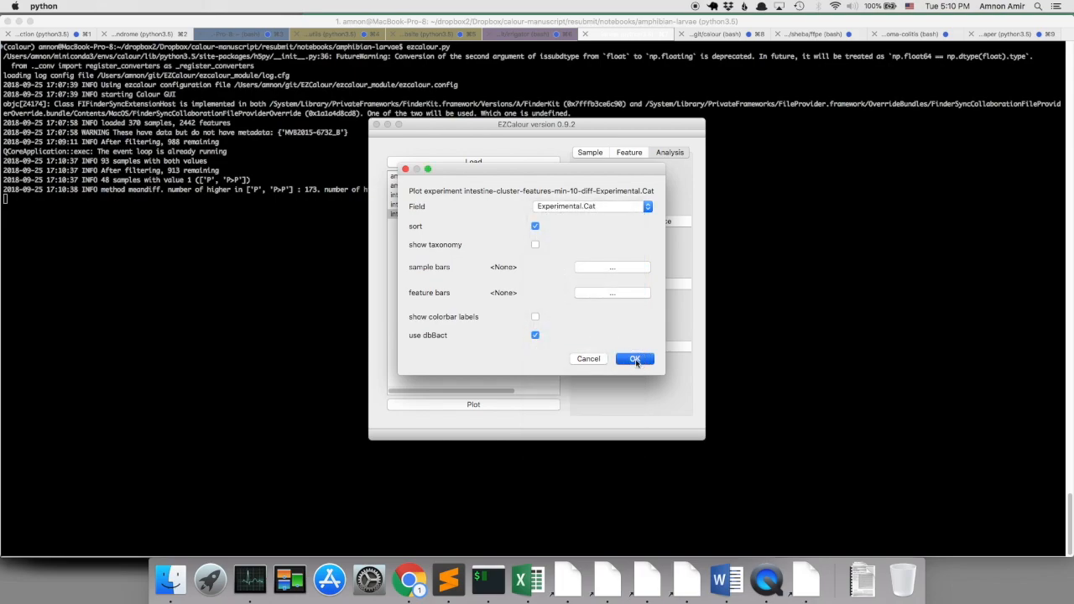
Inspect the dbBact annotations of several features in the lower part of the S>P group, and close the heatmap.
{"action": "left_click_drag", "start_coordinate": [575, 154], "coordinate": [471, 111]}
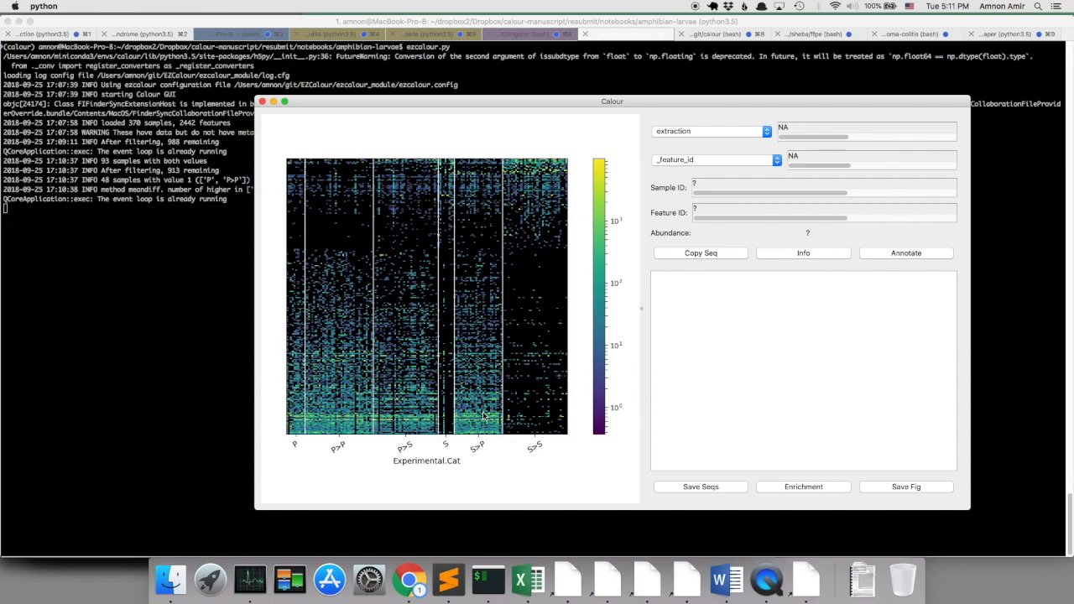
{"action": "left_click", "coordinate": [475, 361]}
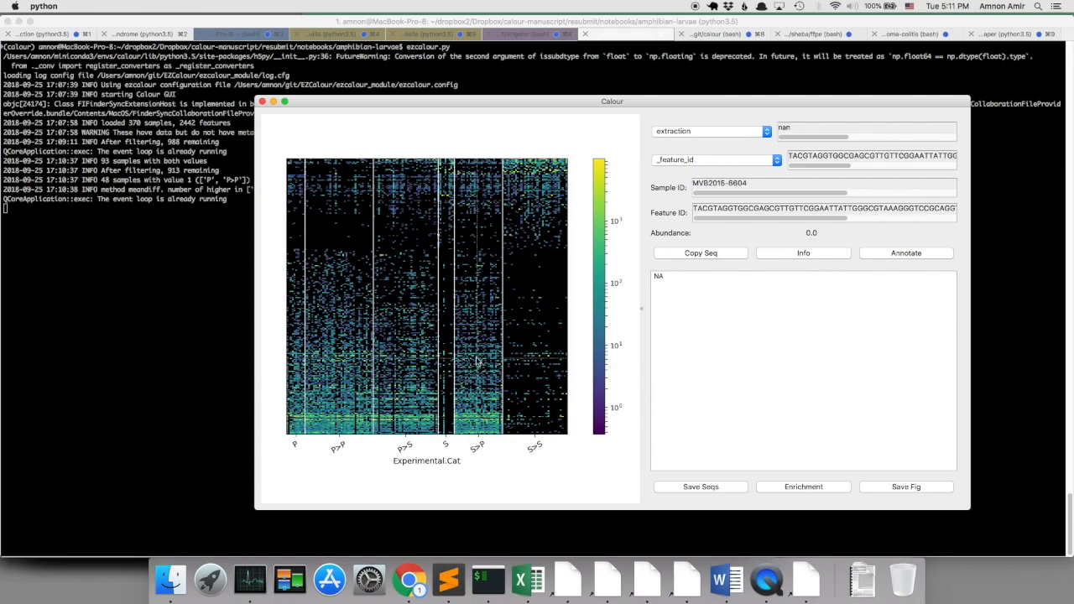
{"action": "key", "text": "shift+up"}
{"action": "key", "text": "shift+up"}
{"action": "key", "text": "shift+up"}
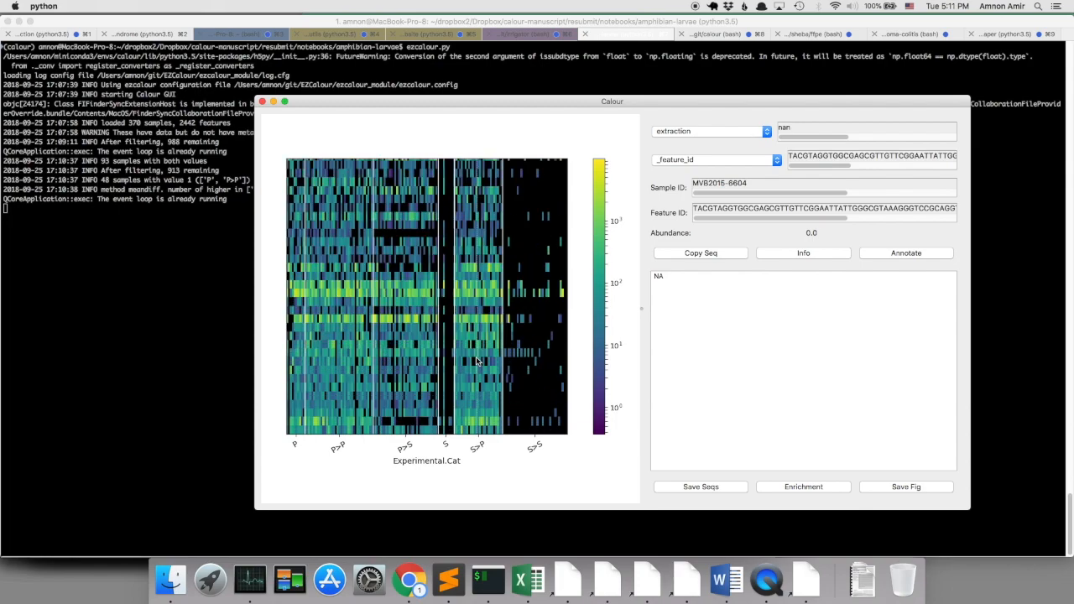
{"action": "left_click", "coordinate": [471, 431]}
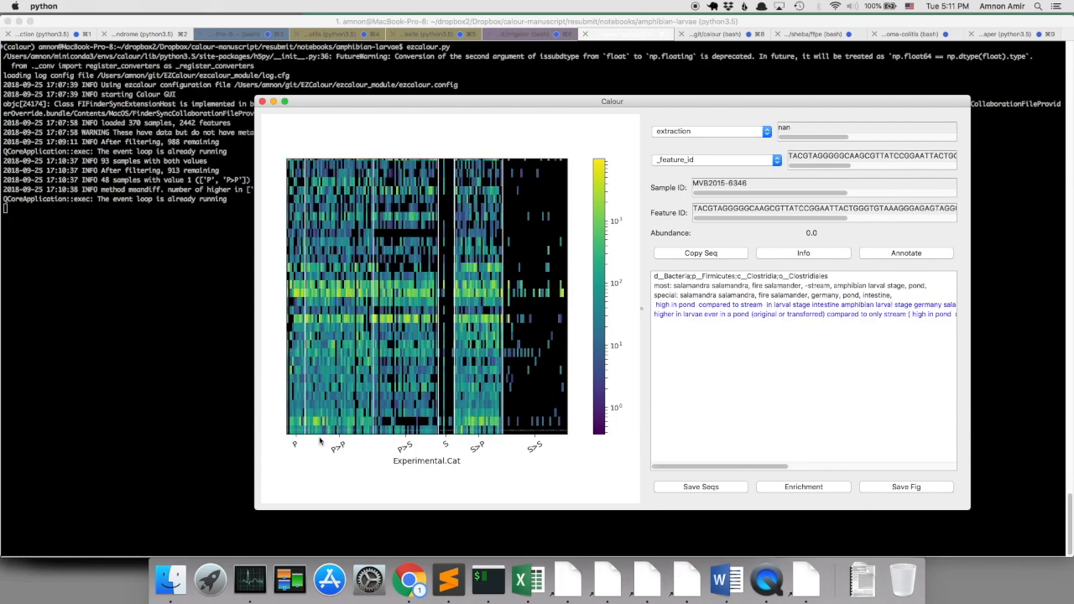
{"action": "left_click", "coordinate": [491, 421]}
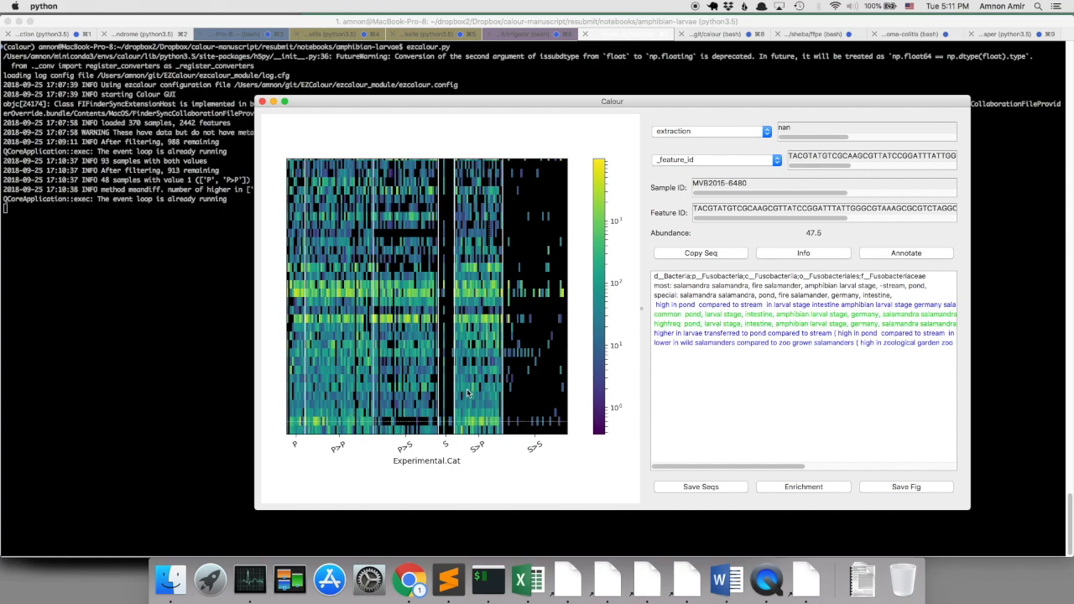
{"action": "key", "text": "shift+Down"}
{"action": "key", "text": "shift+Down"}
{"action": "key", "text": "shift+Down"}
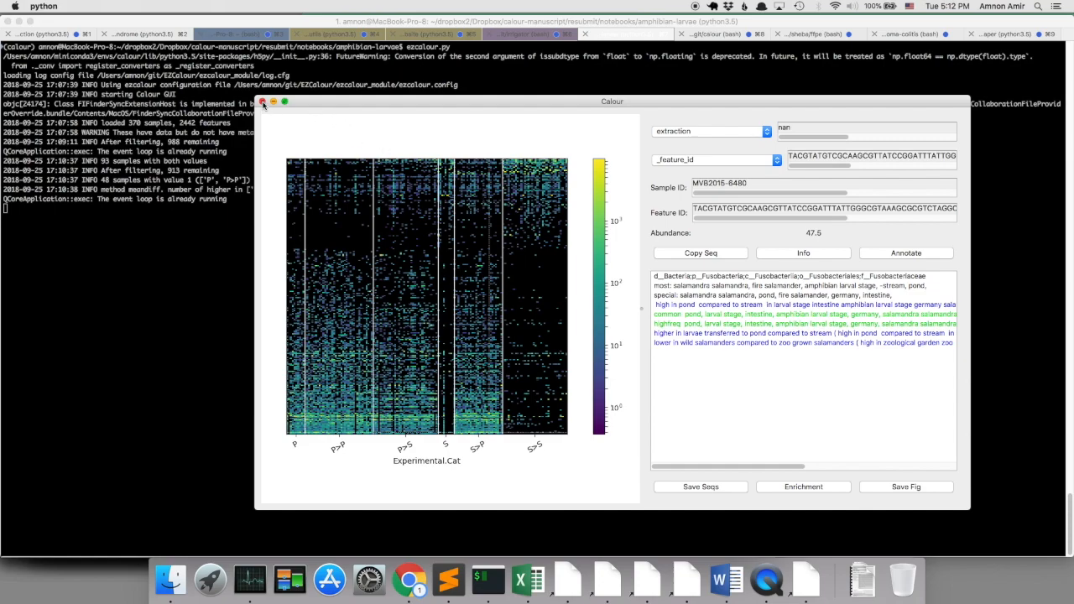
{"action": "left_click", "coordinate": [263, 102]}
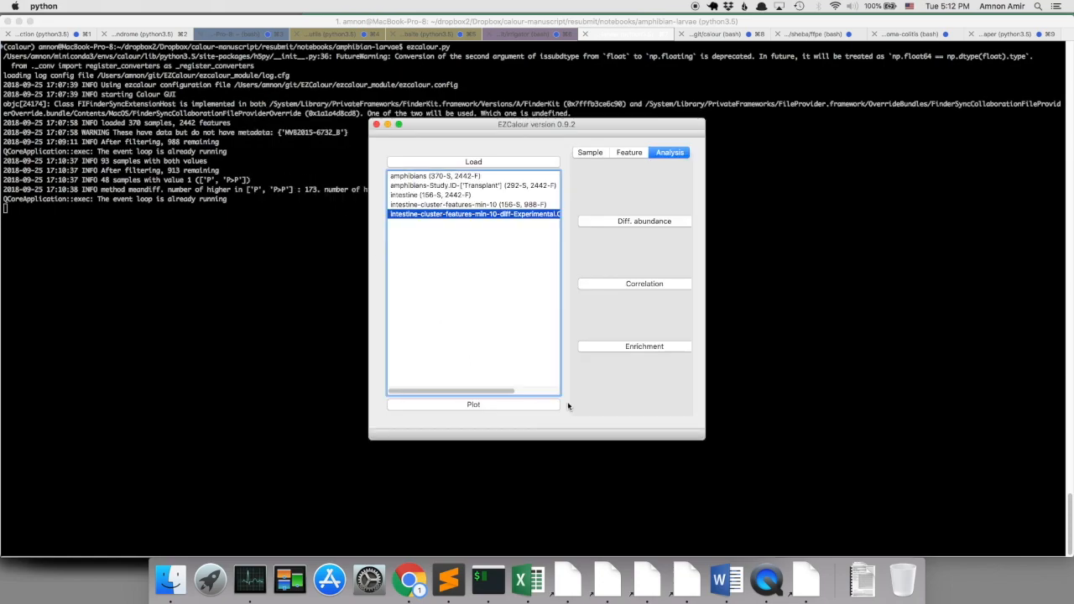
Filter the Transplant samples to the Swab_Type value skin and name the new experiment skin.
{"action": "left_click", "coordinate": [468, 186]}
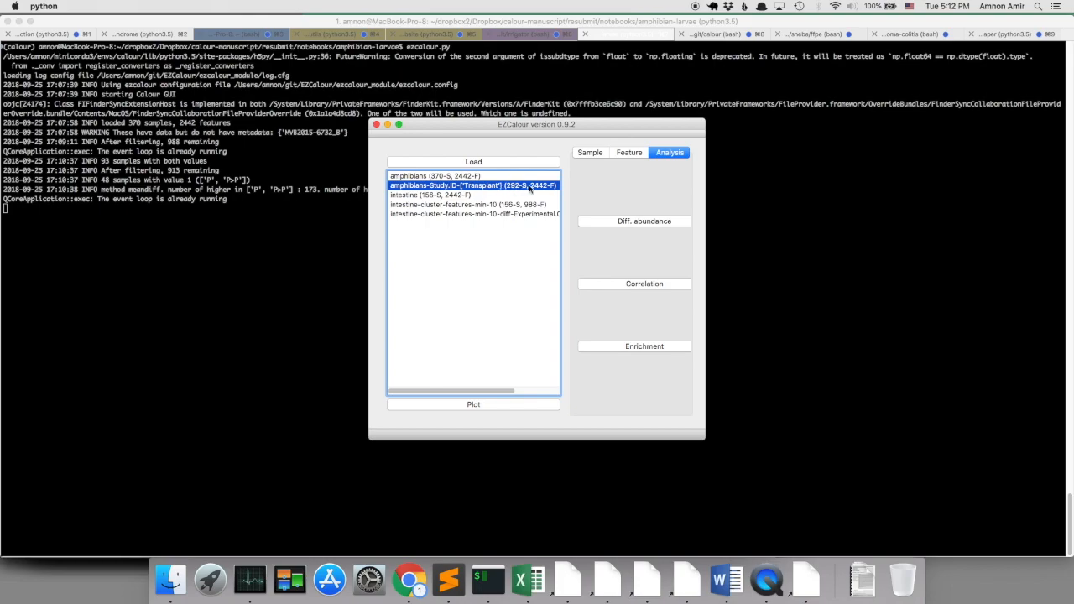
{"action": "left_click", "coordinate": [589, 154]}
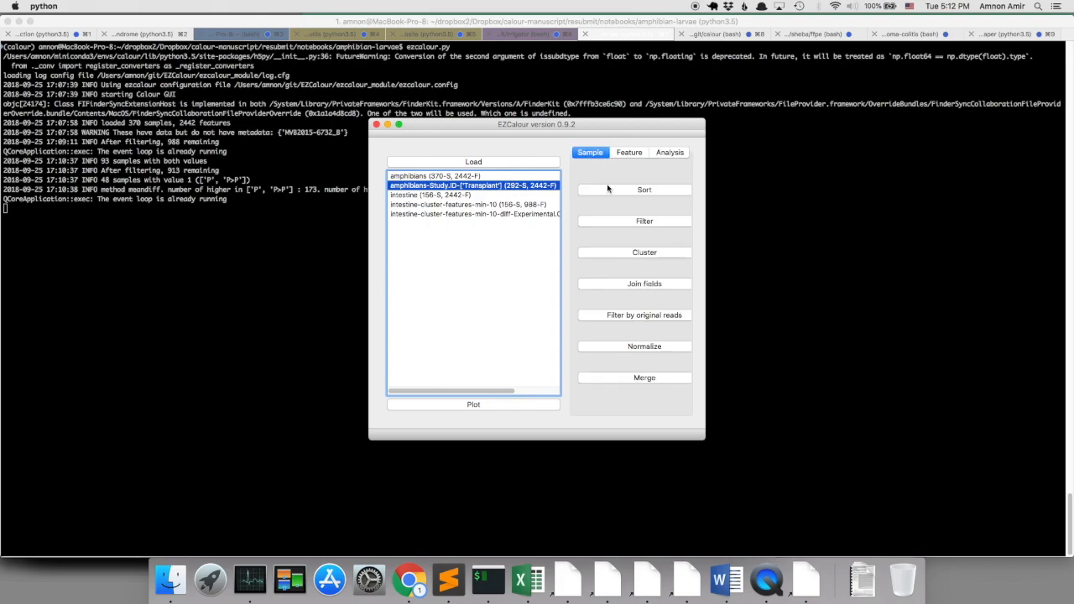
{"action": "left_click", "coordinate": [629, 223]}
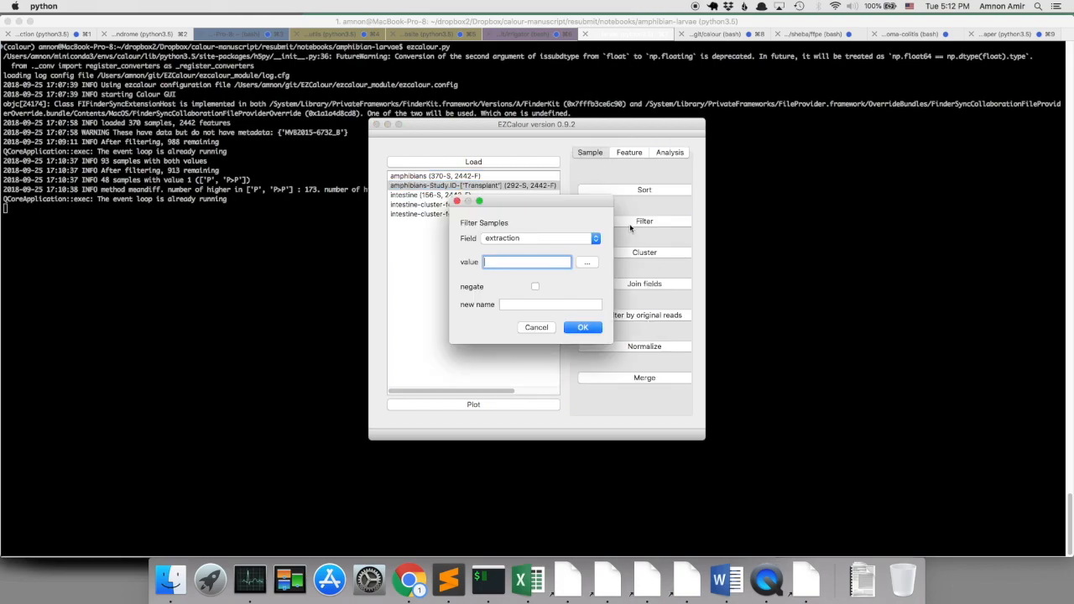
{"action": "left_click", "coordinate": [566, 242]}
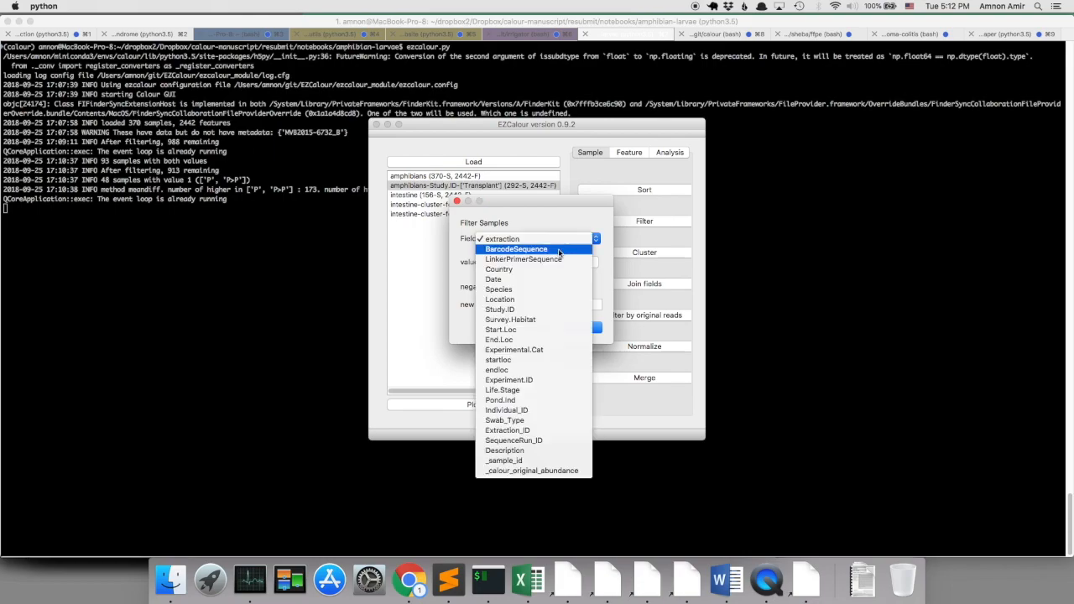
{"action": "left_click", "coordinate": [536, 422]}
{"action": "left_click", "coordinate": [587, 265]}
{"action": "left_click", "coordinate": [438, 193]}
{"action": "left_click", "coordinate": [533, 194]}
{"action": "left_click", "coordinate": [638, 367]}
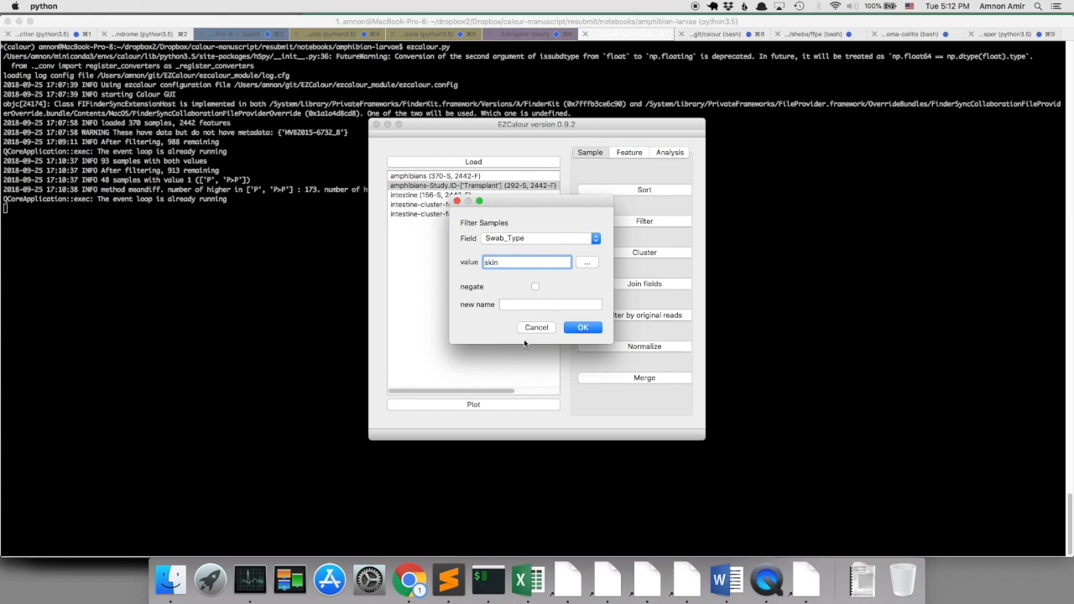
{"action": "left_click", "coordinate": [527, 304]}
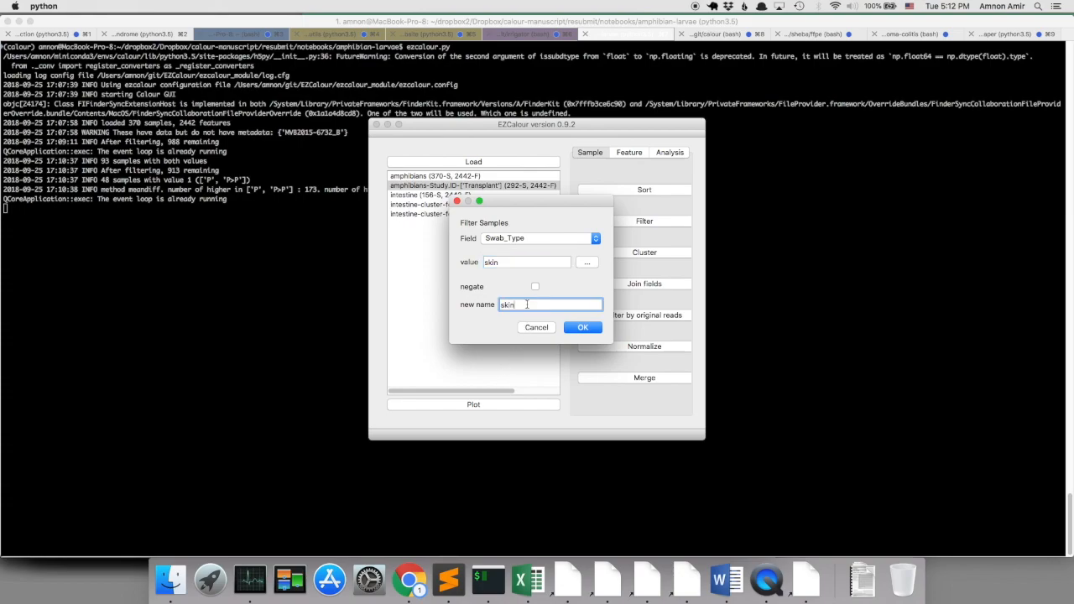
{"action": "left_click", "coordinate": [575, 329]}
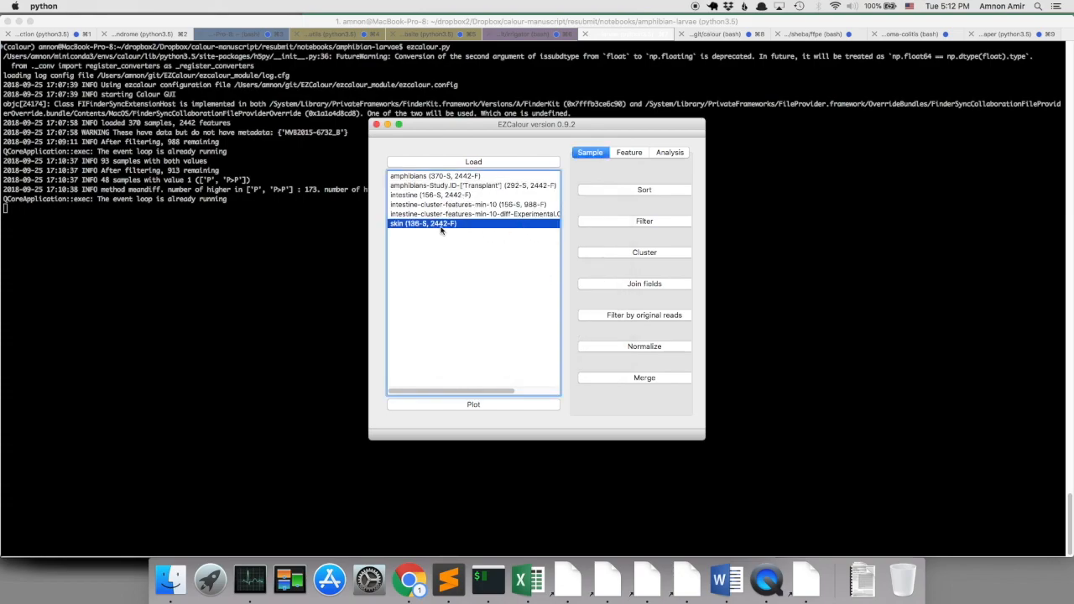
Cluster the features of the skin experiment with a minimum of 10 reads.
{"action": "left_click", "coordinate": [629, 152]}
{"action": "left_click", "coordinate": [643, 186]}
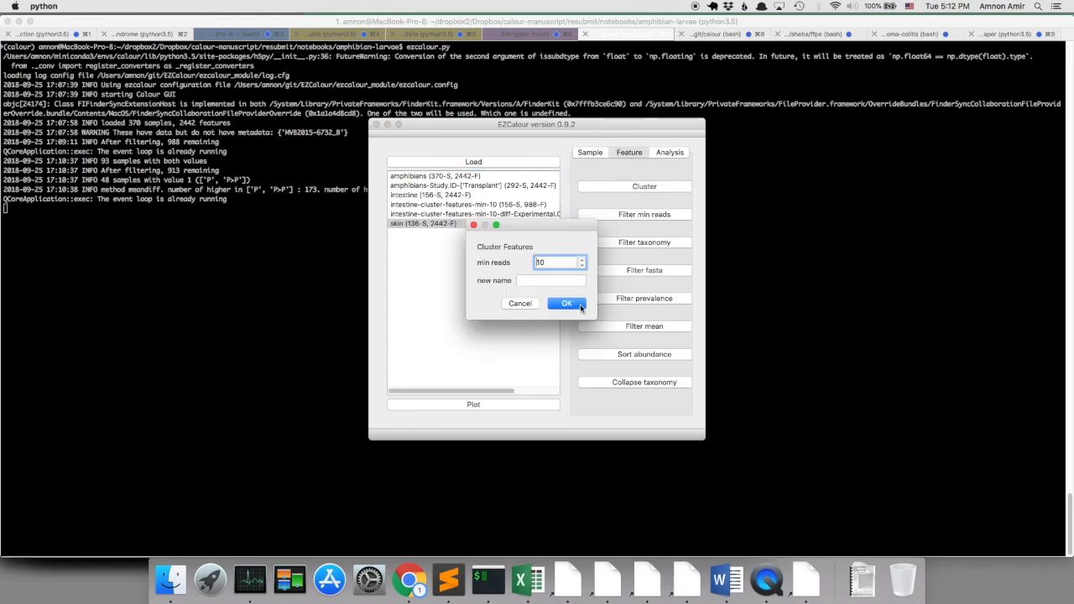
{"action": "left_click", "coordinate": [567, 304]}
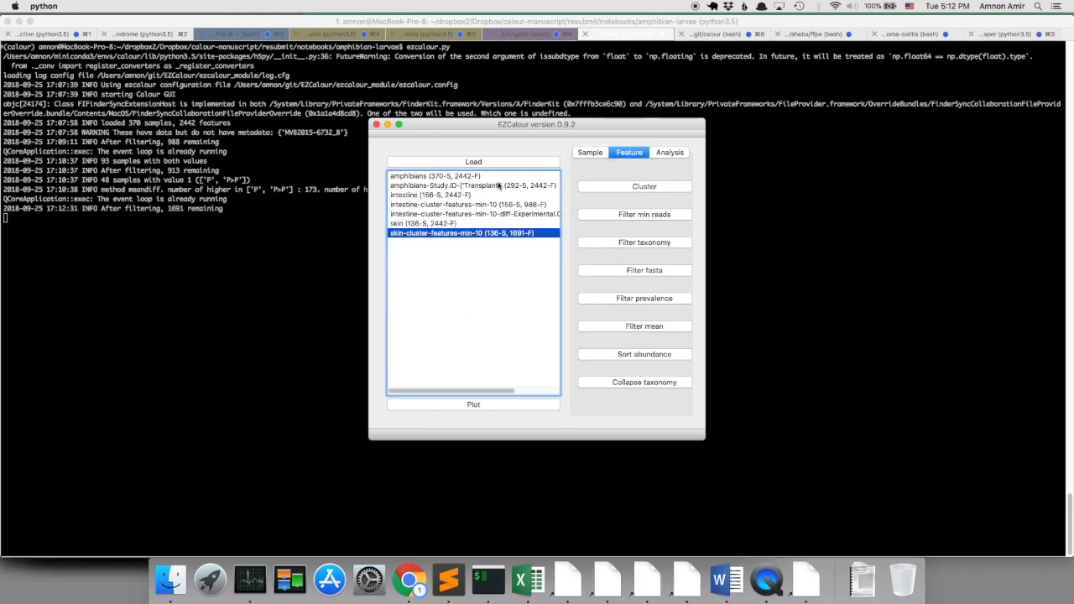
Plot the clustered skin experiment as a heatmap sorted by Experimental.Cat, with dbBact enabled.
{"action": "left_click", "coordinate": [487, 406]}
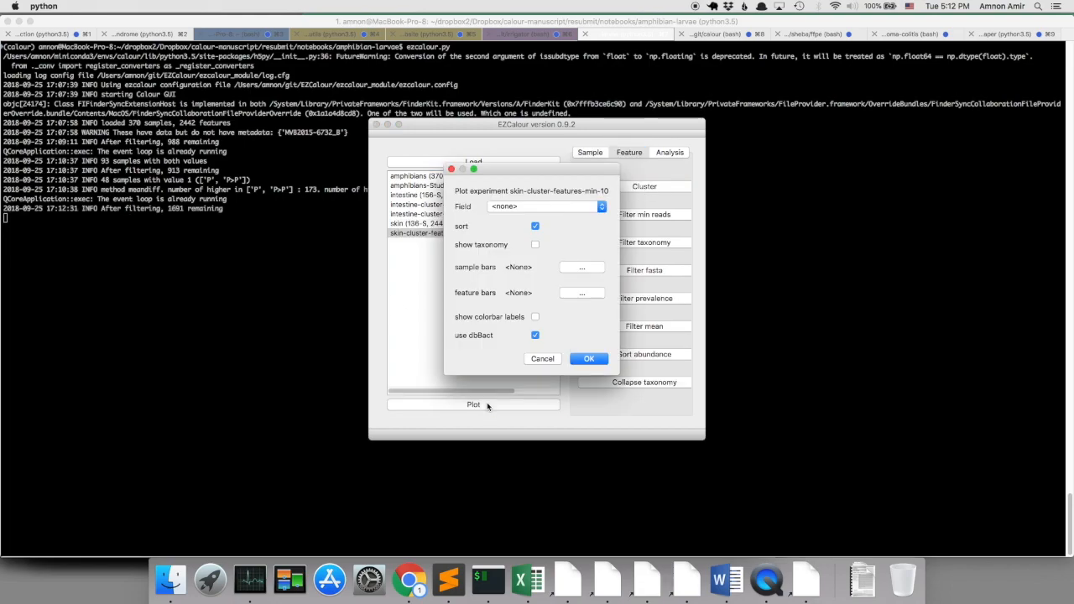
{"action": "left_click", "coordinate": [511, 208]}
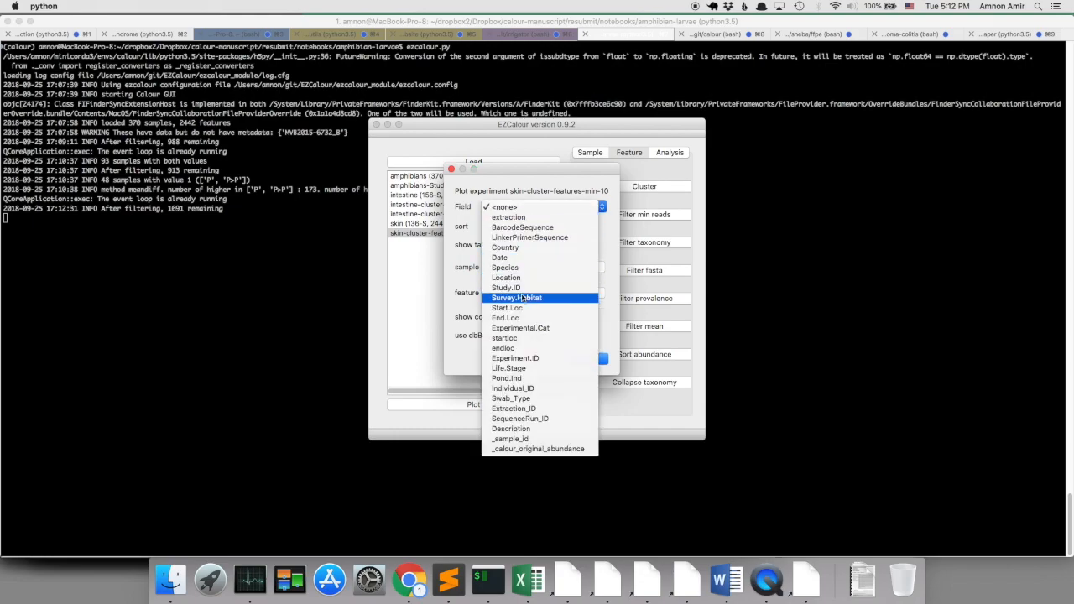
{"action": "left_click", "coordinate": [533, 328]}
{"action": "left_click", "coordinate": [579, 358]}
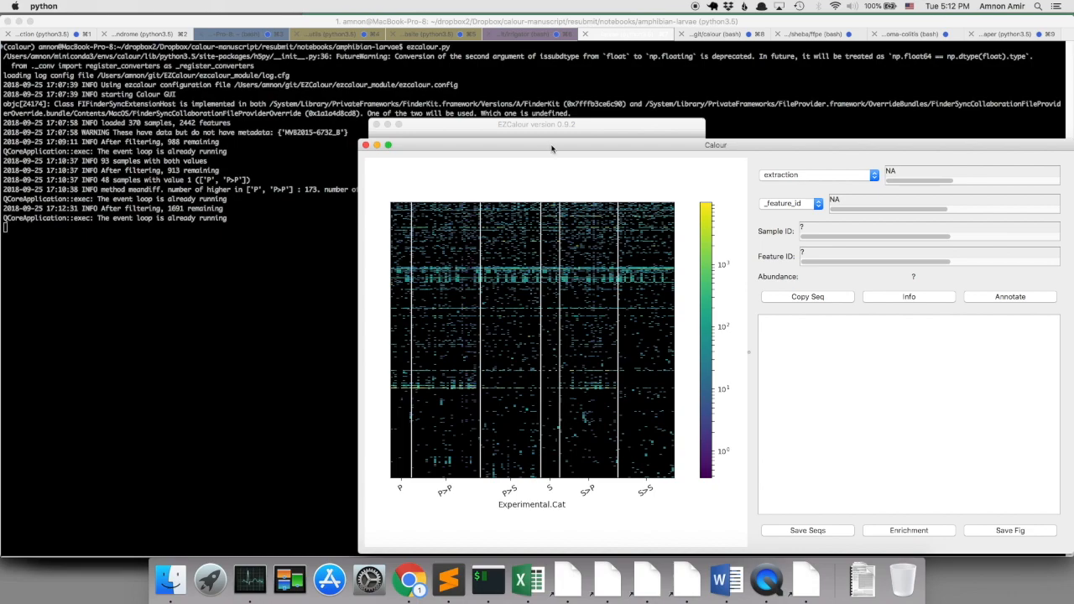
Inspect the dbBact annotations of a feature in the P>P samples, examine the skin heatmap's feature groups up close, and close the heatmap.
{"action": "left_click_drag", "start_coordinate": [551, 149], "coordinate": [358, 67]}
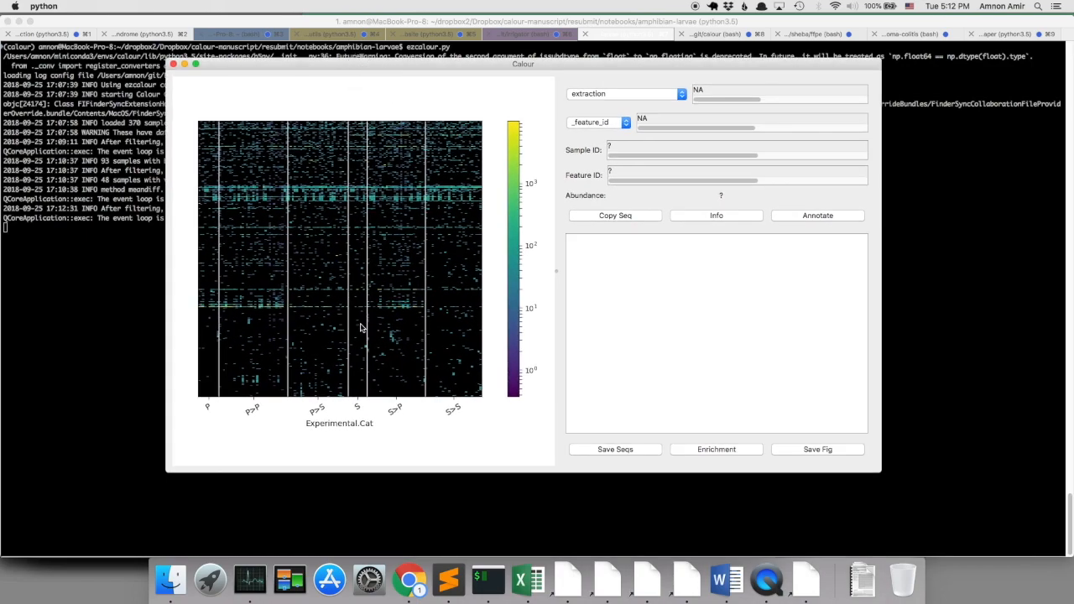
{"action": "left_click", "coordinate": [239, 313]}
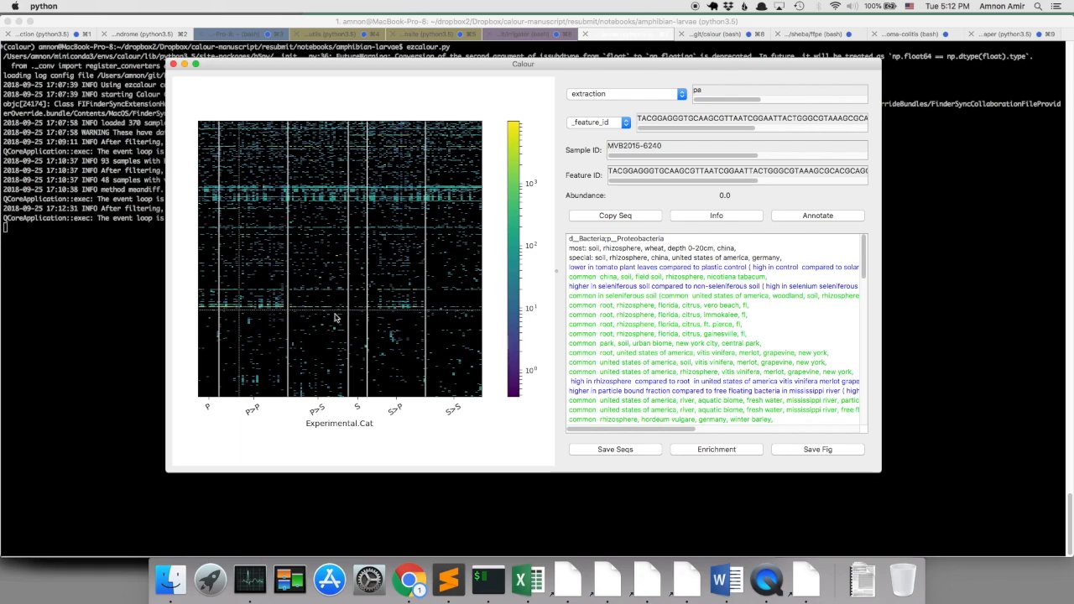
{"action": "key", "text": "shift+Up"}
{"action": "key", "text": "Up"}
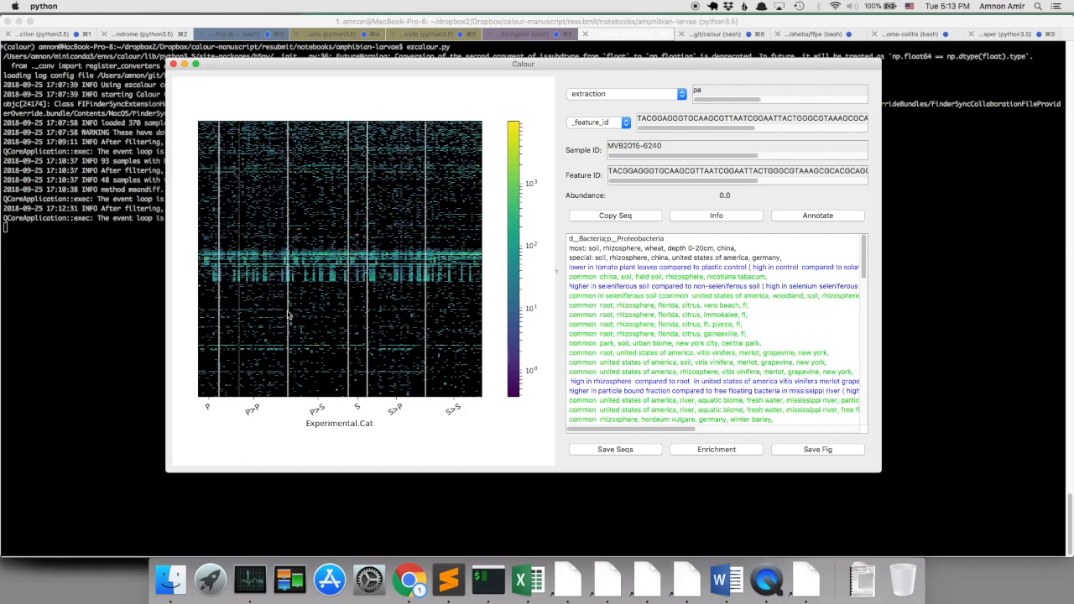
{"action": "key", "text": "shift+Up"}
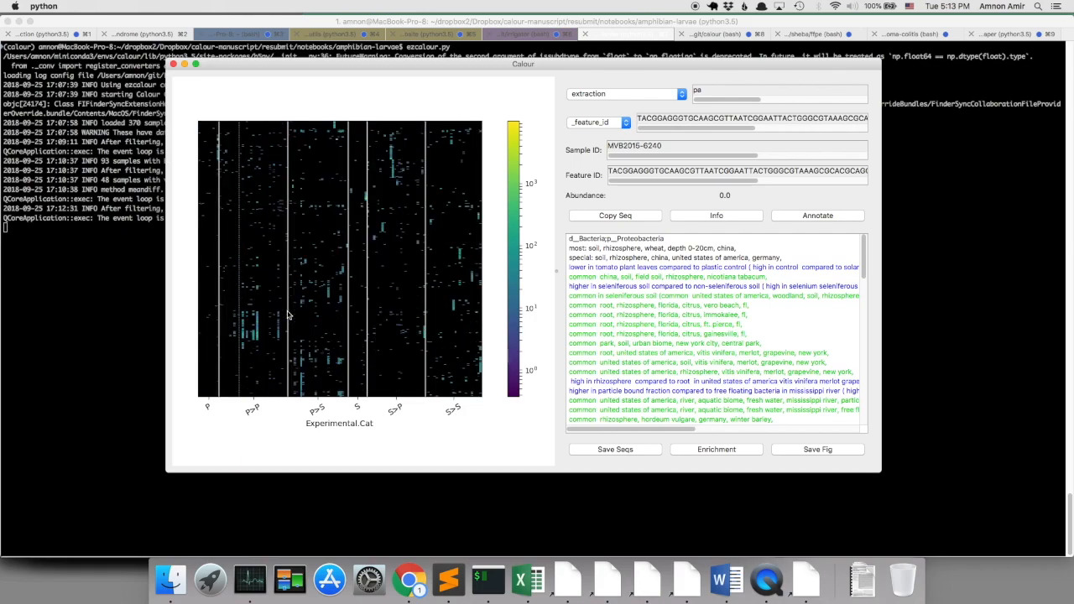
{"action": "key", "text": "shift+Down"}
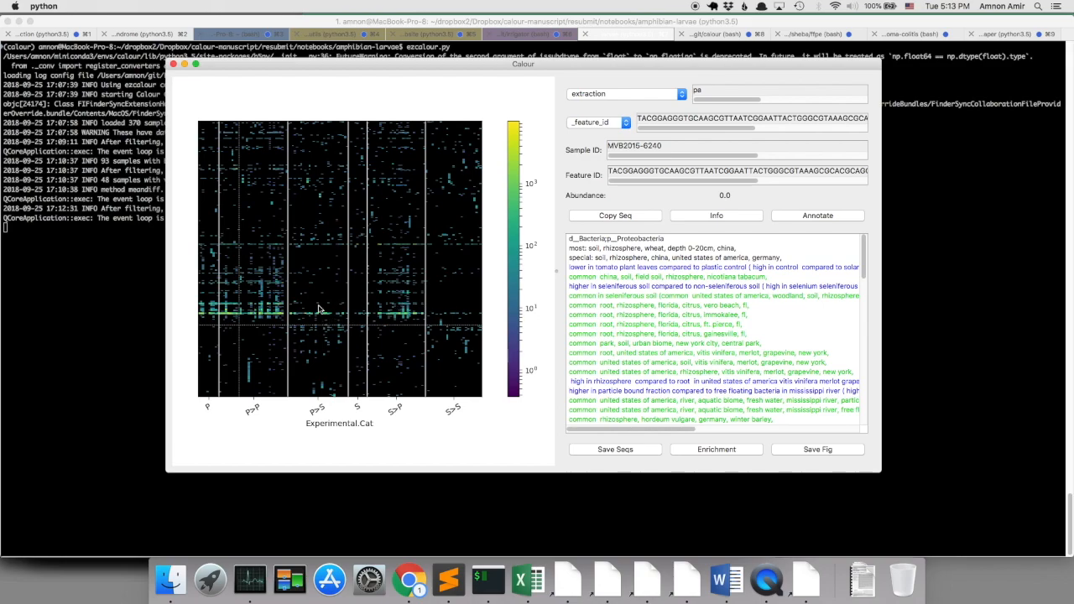
{"action": "left_click", "coordinate": [175, 64]}
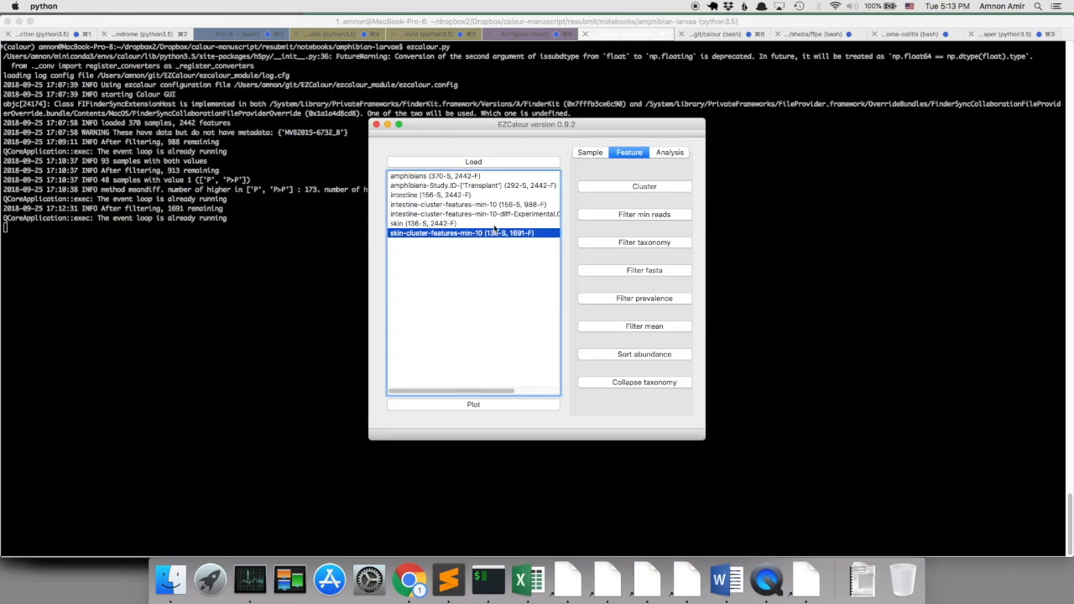
Set up a differential abundance test on the clustered skin experiment by Experimental.Cat, with P and P>P as value group 1.
{"action": "left_click", "coordinate": [659, 155]}
{"action": "left_click", "coordinate": [621, 220]}
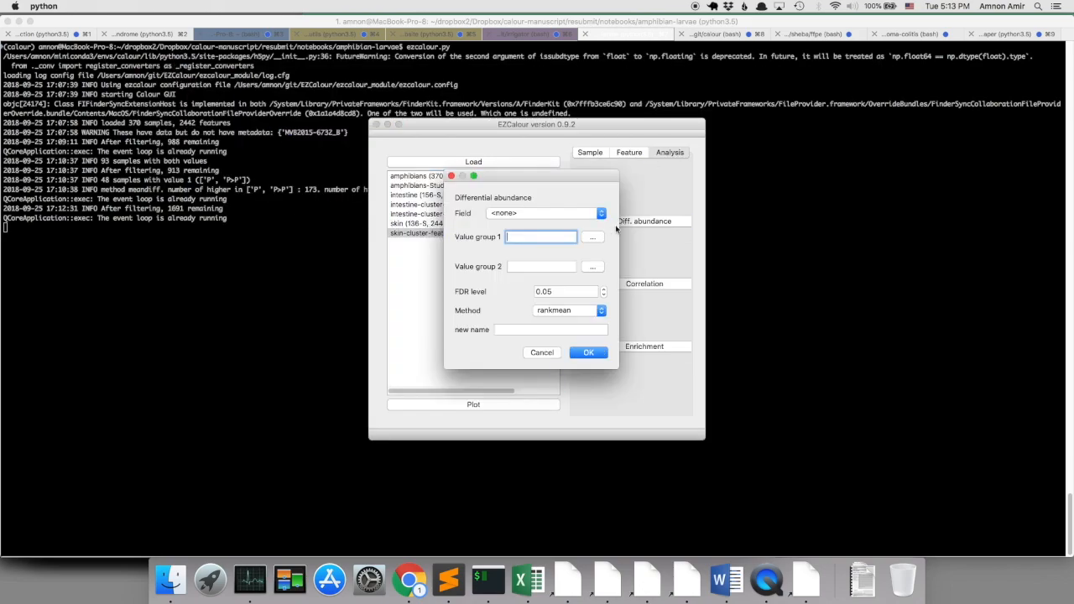
{"action": "left_click", "coordinate": [598, 214]}
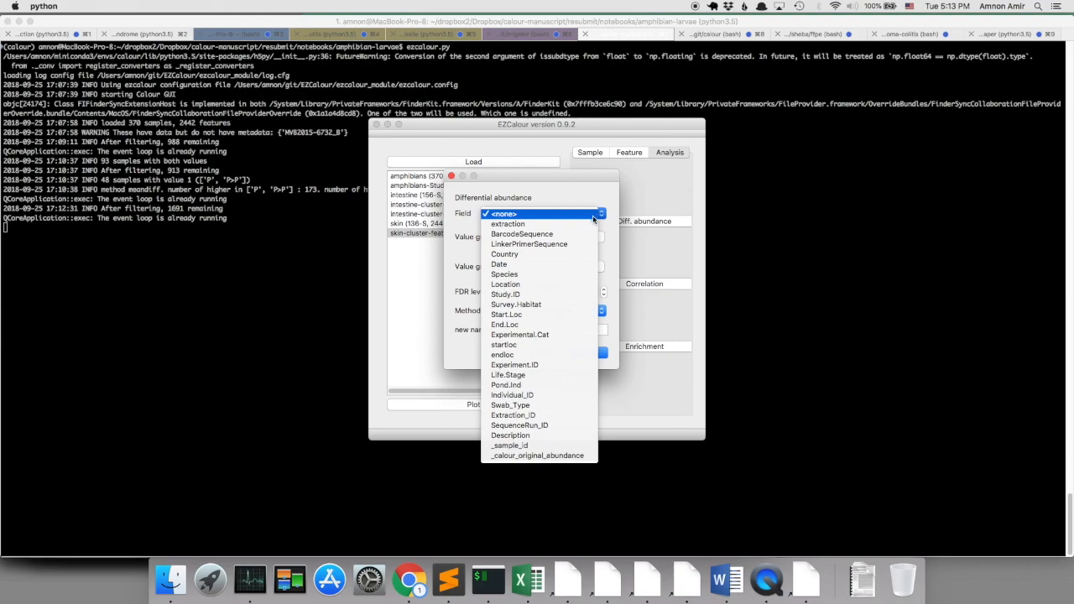
{"action": "left_click", "coordinate": [554, 334]}
{"action": "left_click", "coordinate": [600, 241]}
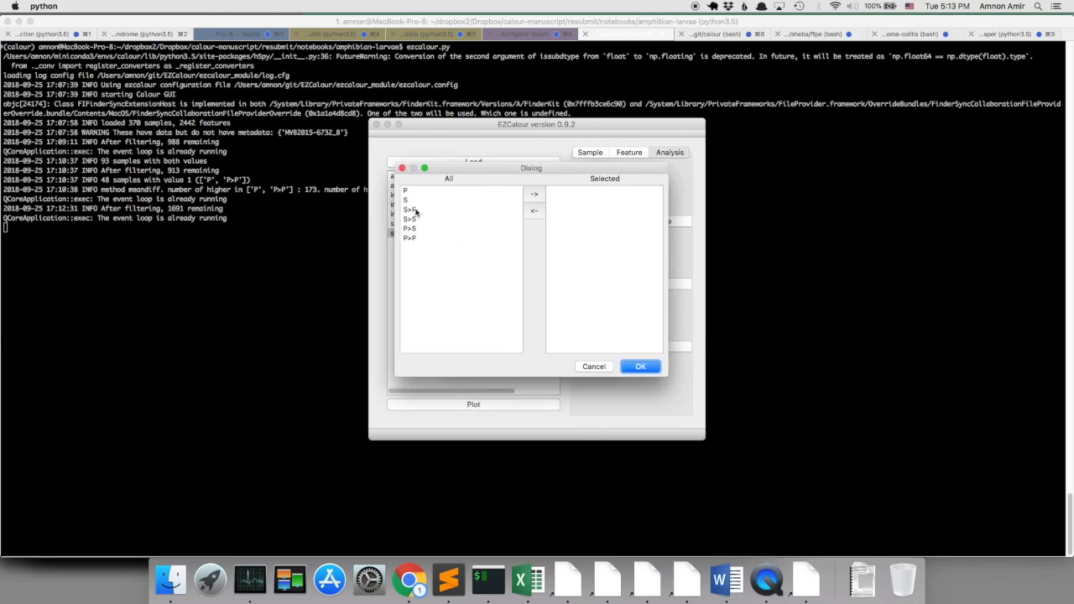
{"action": "left_click", "coordinate": [415, 194]}
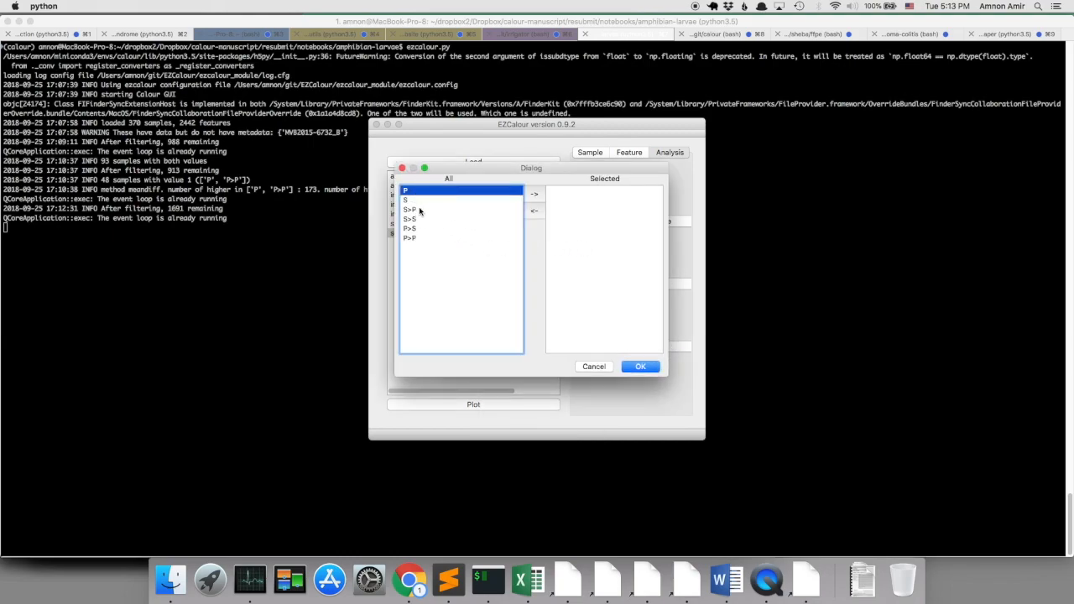
{"action": "left_click", "coordinate": [419, 238], "text": "super"}
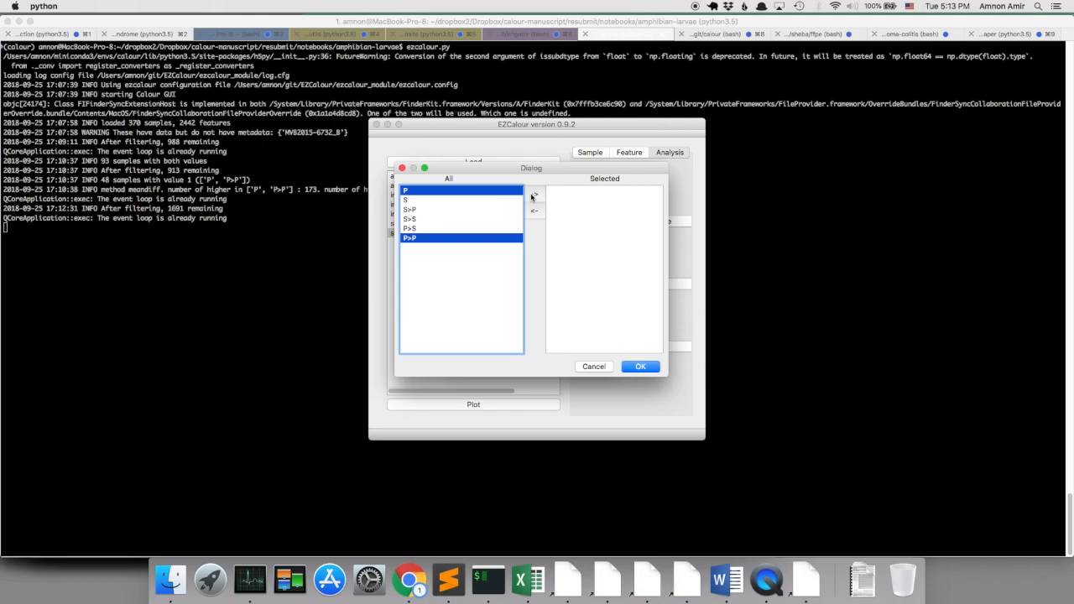
{"action": "left_click", "coordinate": [533, 193]}
{"action": "left_click", "coordinate": [640, 366]}
Assign S and S>S to value group 2 of the differential abundance test.
{"action": "left_click", "coordinate": [594, 262]}
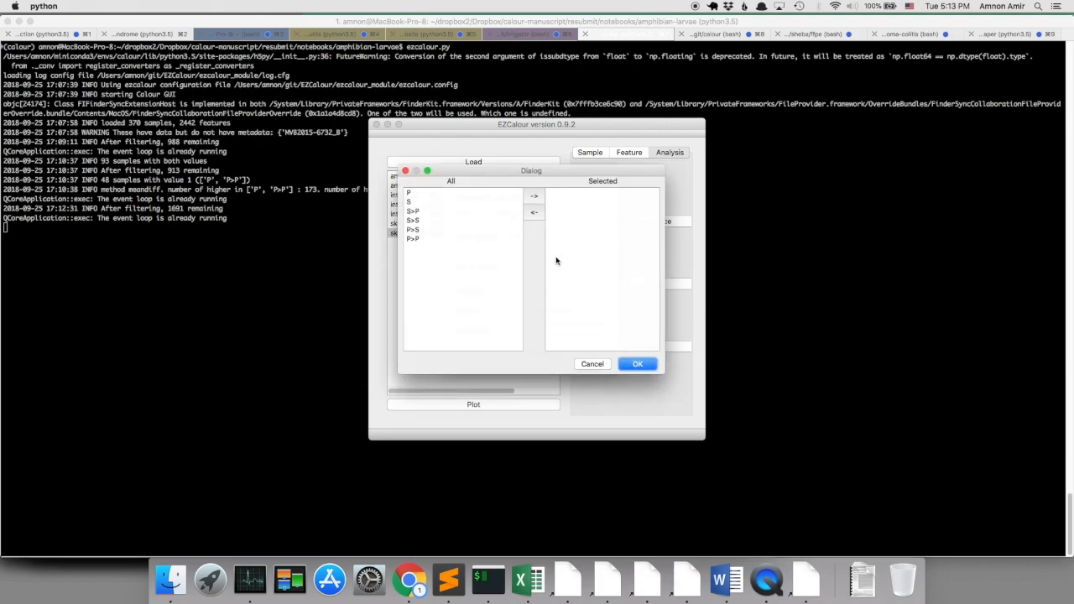
{"action": "left_click", "coordinate": [411, 201]}
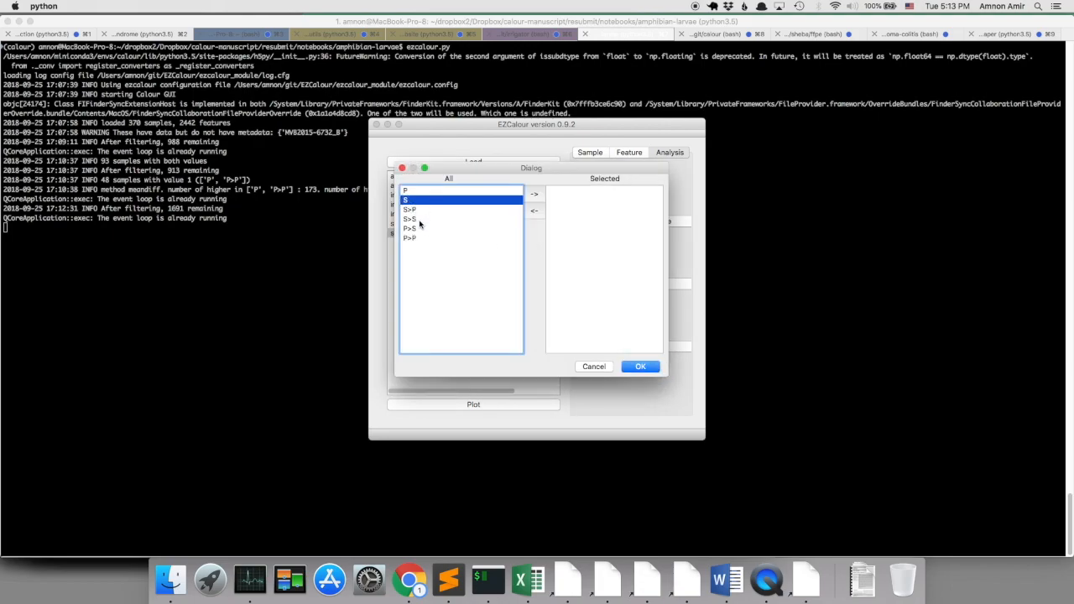
{"action": "left_click", "coordinate": [411, 219], "text": "super"}
{"action": "left_click", "coordinate": [539, 195]}
{"action": "left_click", "coordinate": [640, 366]}
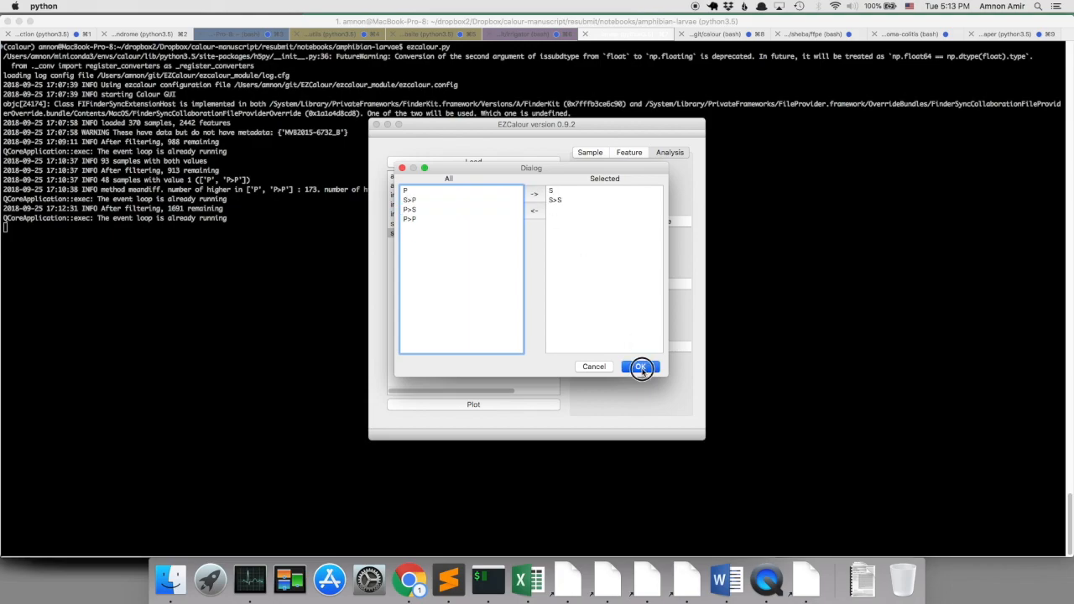
Set the FDR level to 0.1, name the new experiment diff-skin, and run the rankmean differential abundance test.
{"action": "double_click", "coordinate": [542, 292]}
{"action": "type", "text": "0.1"}
{"action": "left_click", "coordinate": [589, 353]}
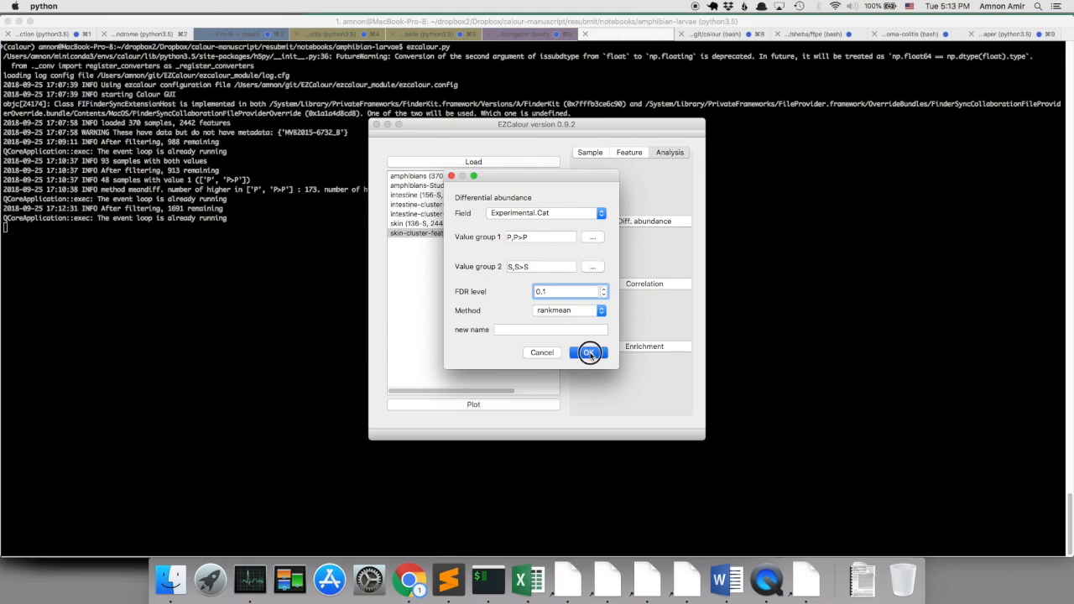
{"action": "left_click", "coordinate": [550, 330]}
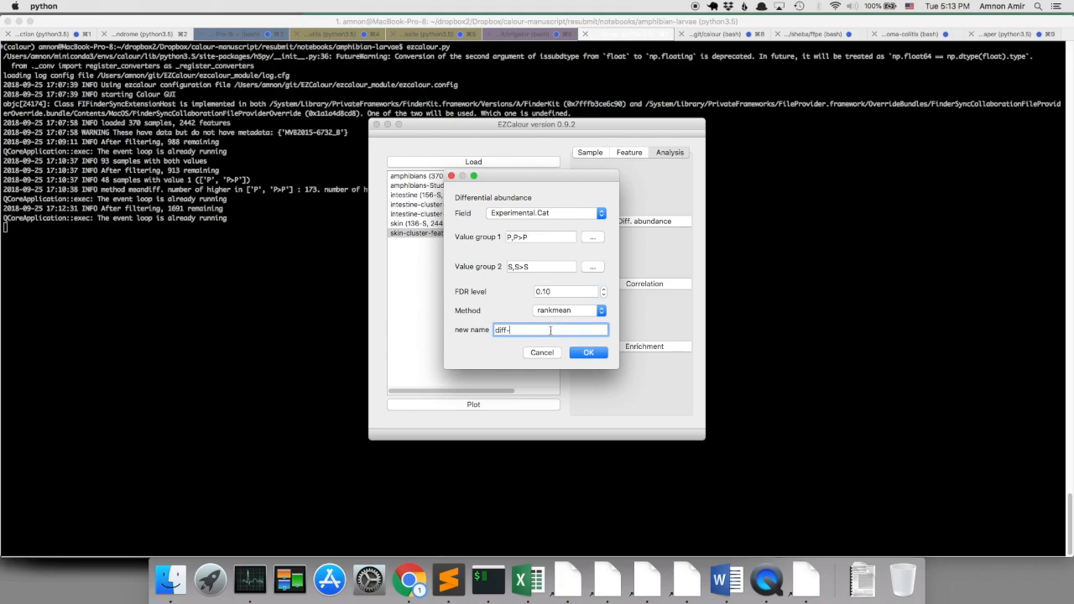
{"action": "left_click", "coordinate": [598, 352]}
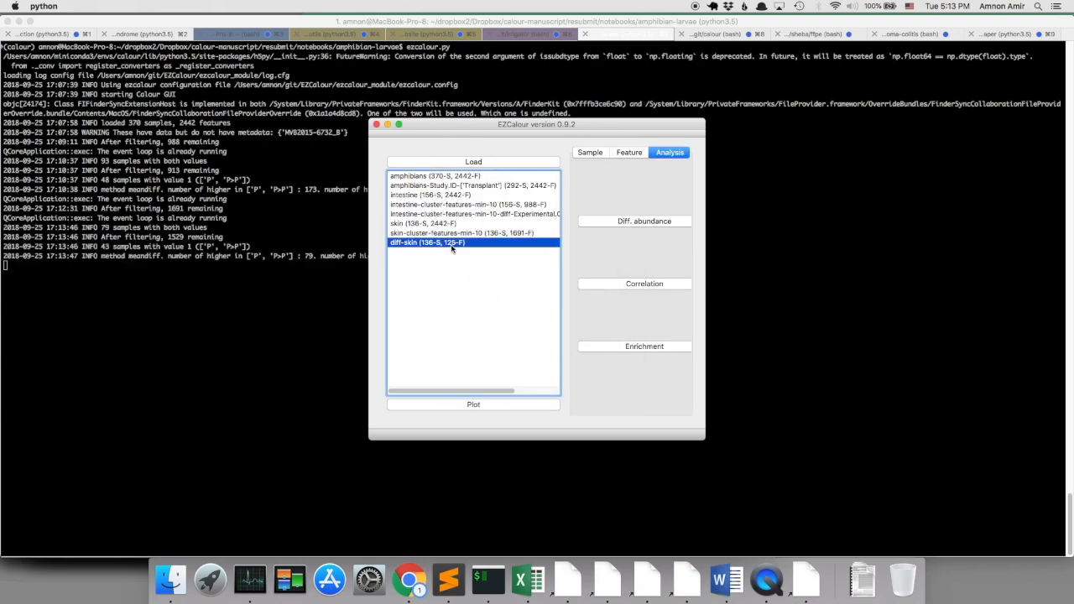
Plot the diff-skin experiment as a heatmap sorted by Experimental.Cat, with dbBact enabled.
{"action": "left_click", "coordinate": [493, 405]}
{"action": "left_click", "coordinate": [557, 206]}
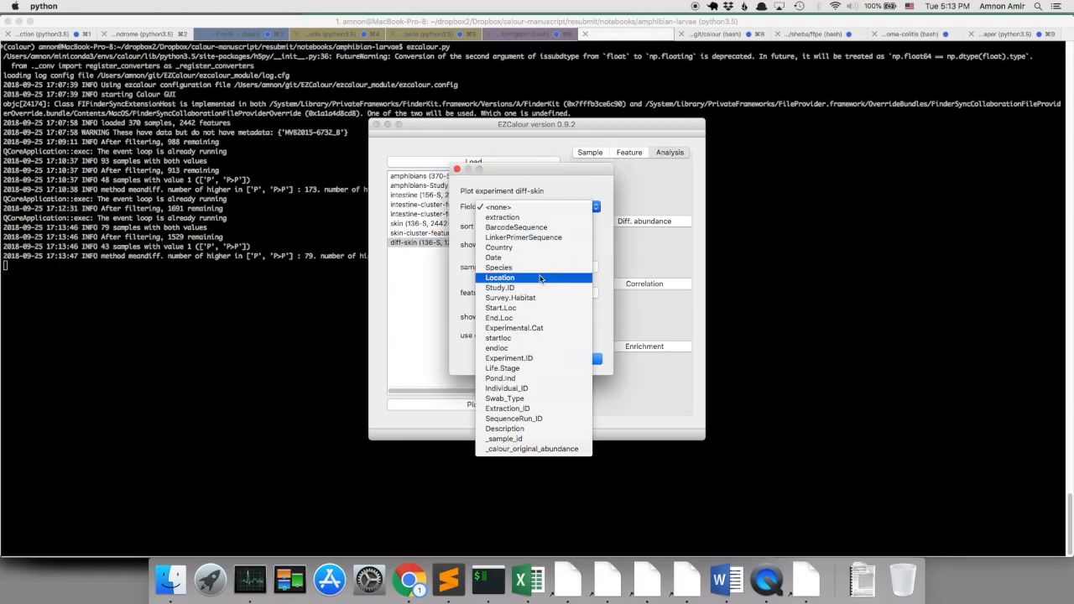
{"action": "left_click", "coordinate": [541, 328]}
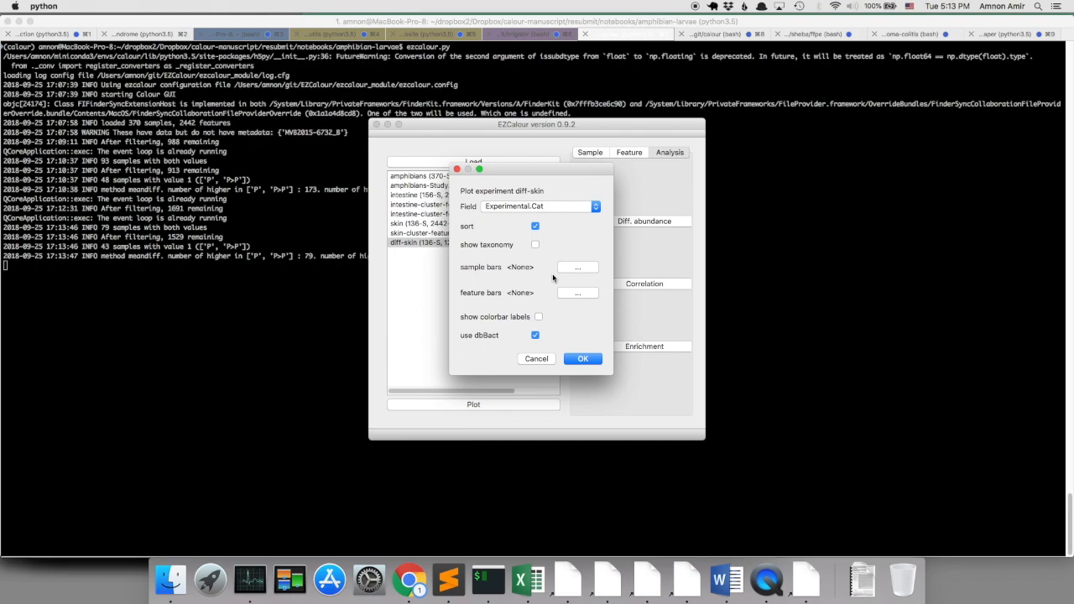
{"action": "left_click", "coordinate": [584, 359]}
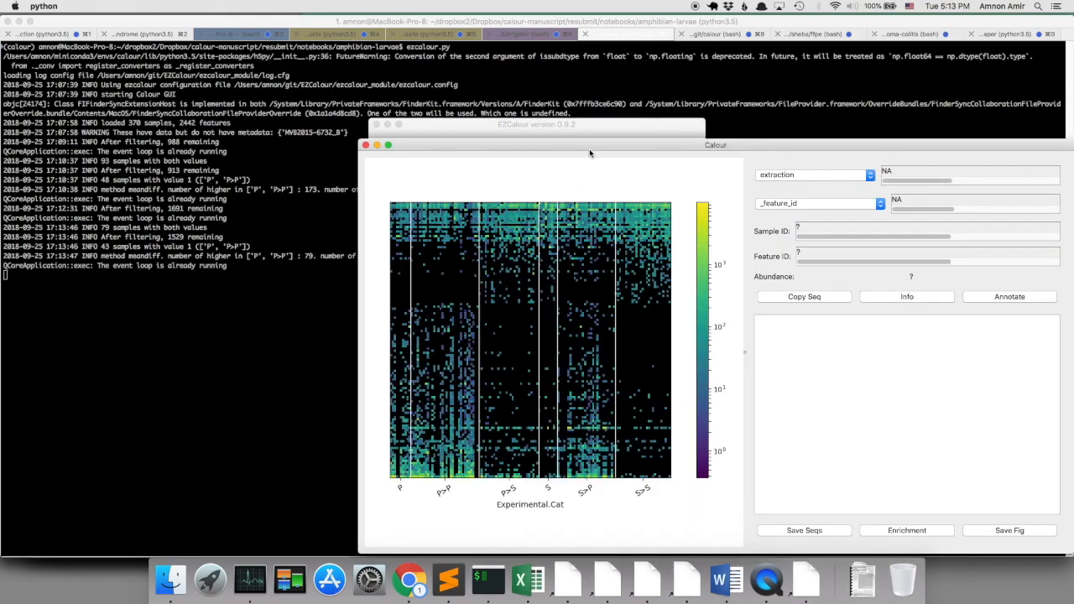
{"action": "left_click_drag", "start_coordinate": [590, 151], "coordinate": [525, 68]}
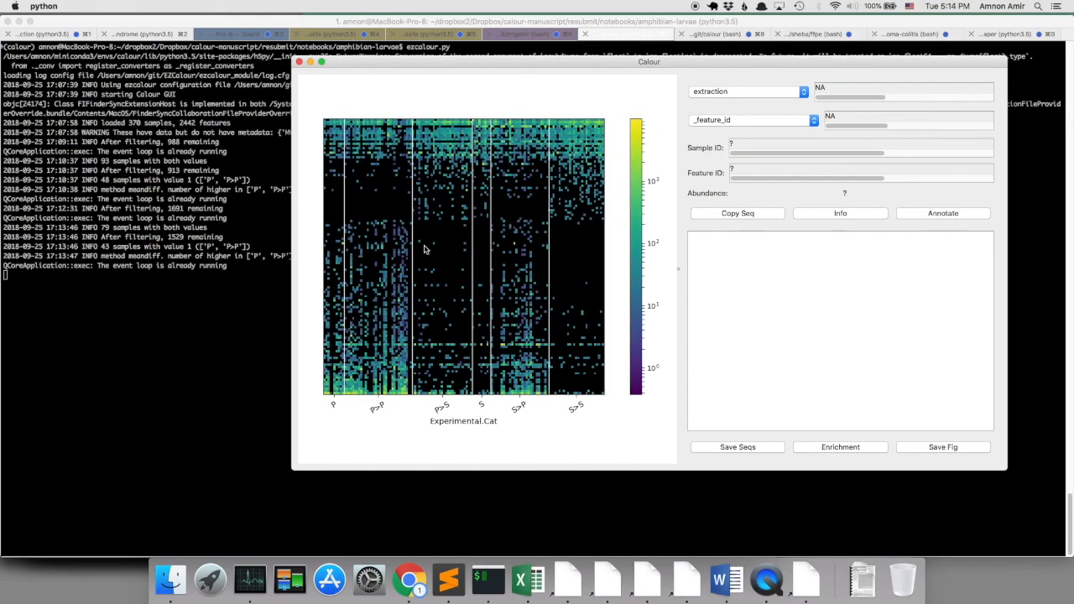